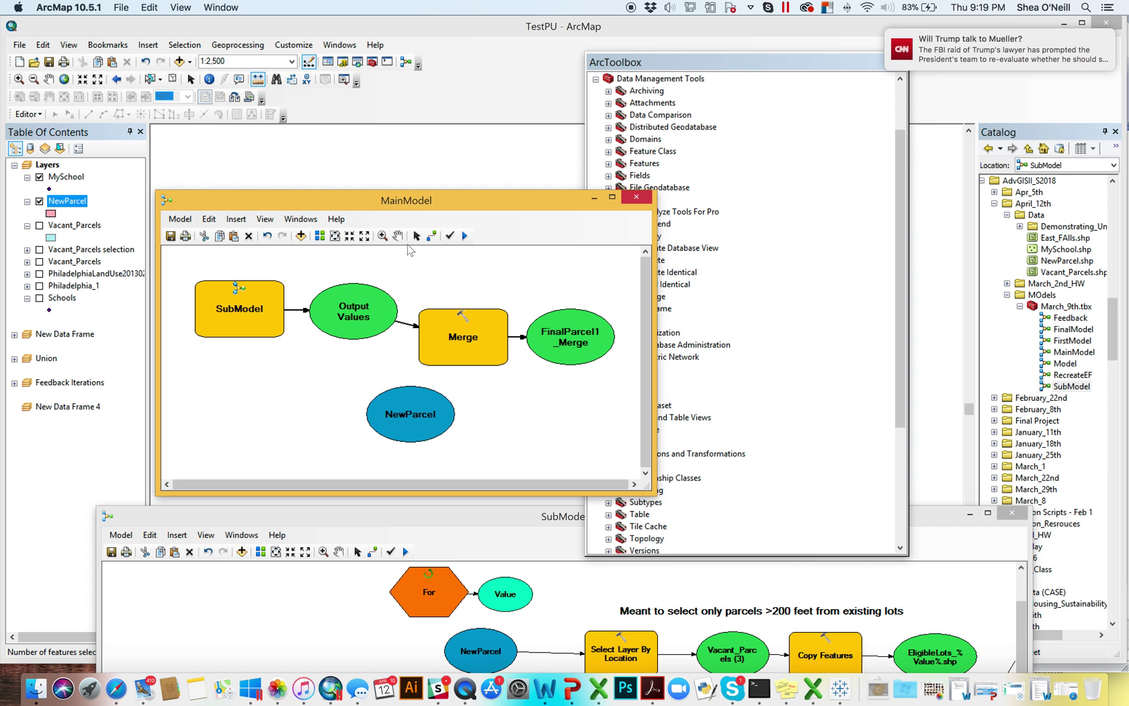
Delete the unconnected NewParcel variable from MainModel
{"action": "left_click", "coordinate": [410, 400]}
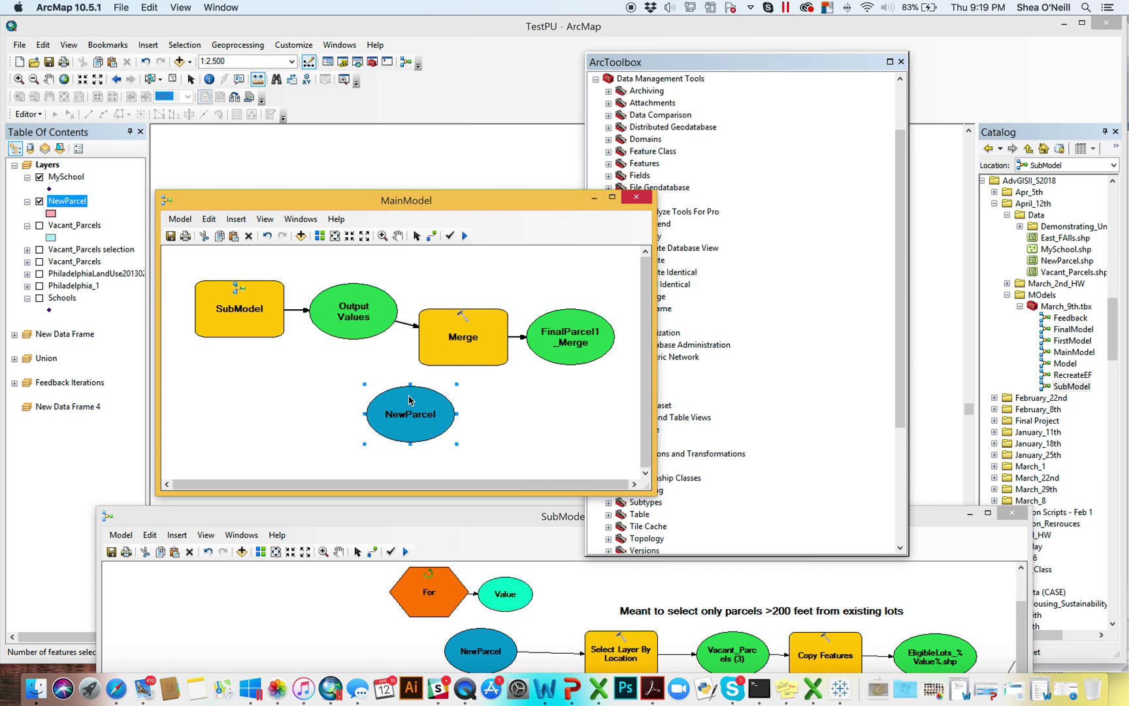
{"action": "right_click", "coordinate": [408, 400]}
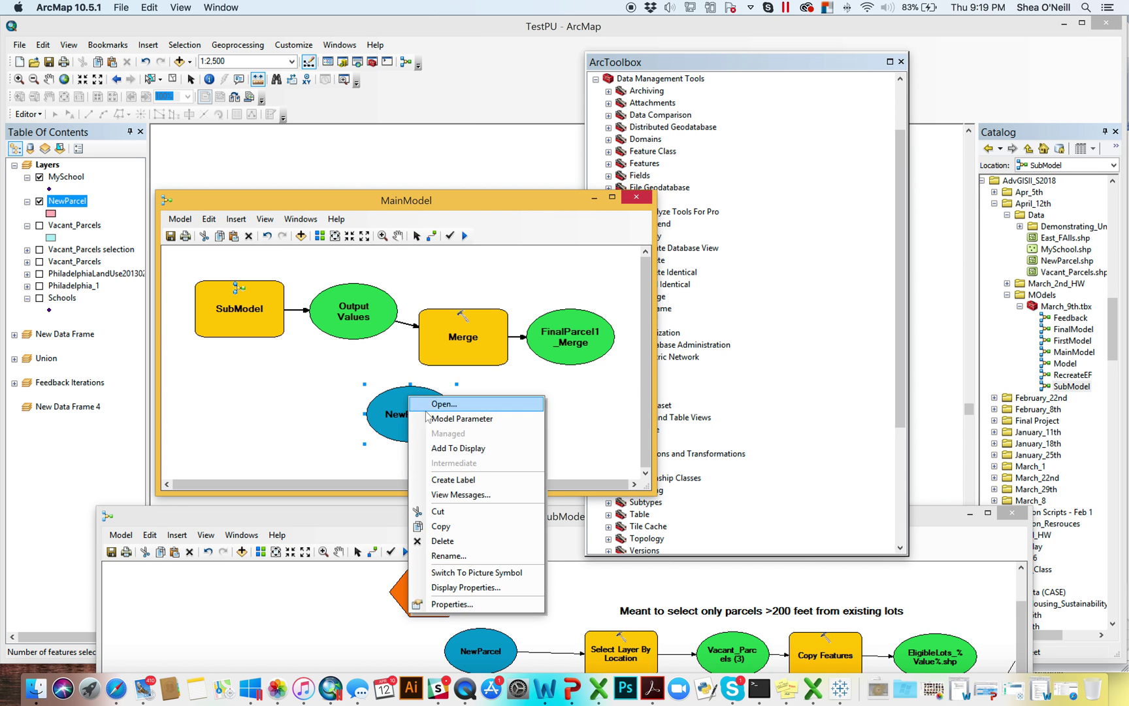
{"action": "left_click", "coordinate": [451, 542]}
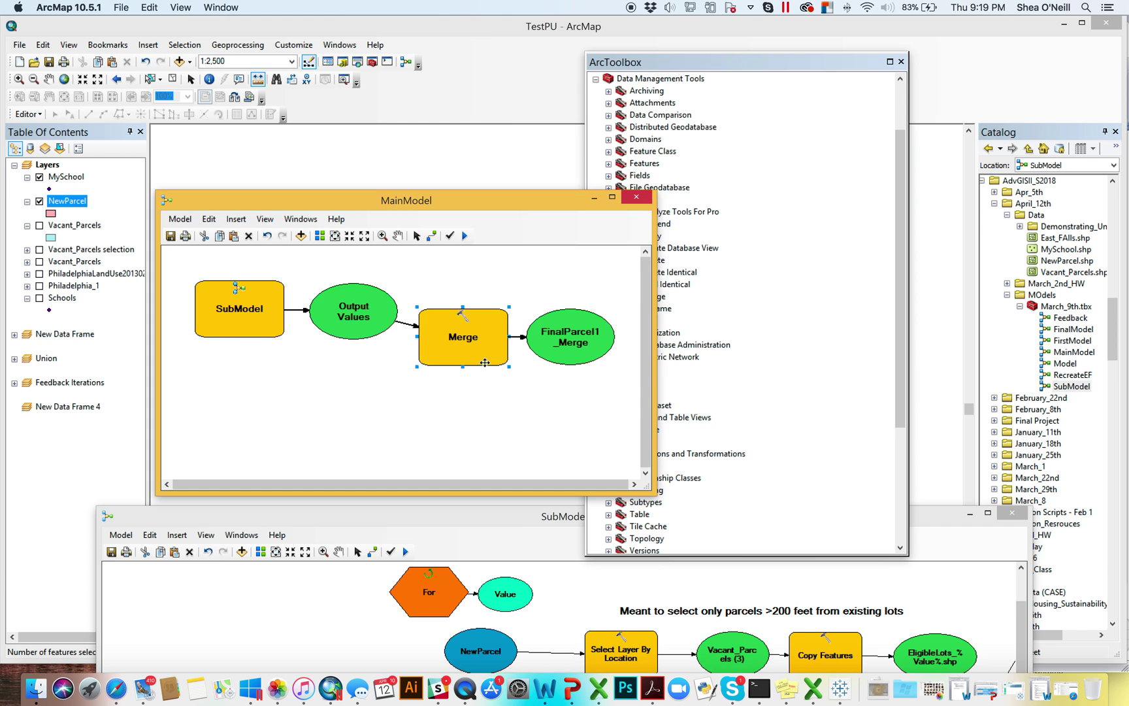
Set the Merge tool's output dataset to FinalLots in the Big_Model folder
{"action": "double_click", "coordinate": [485, 362]}
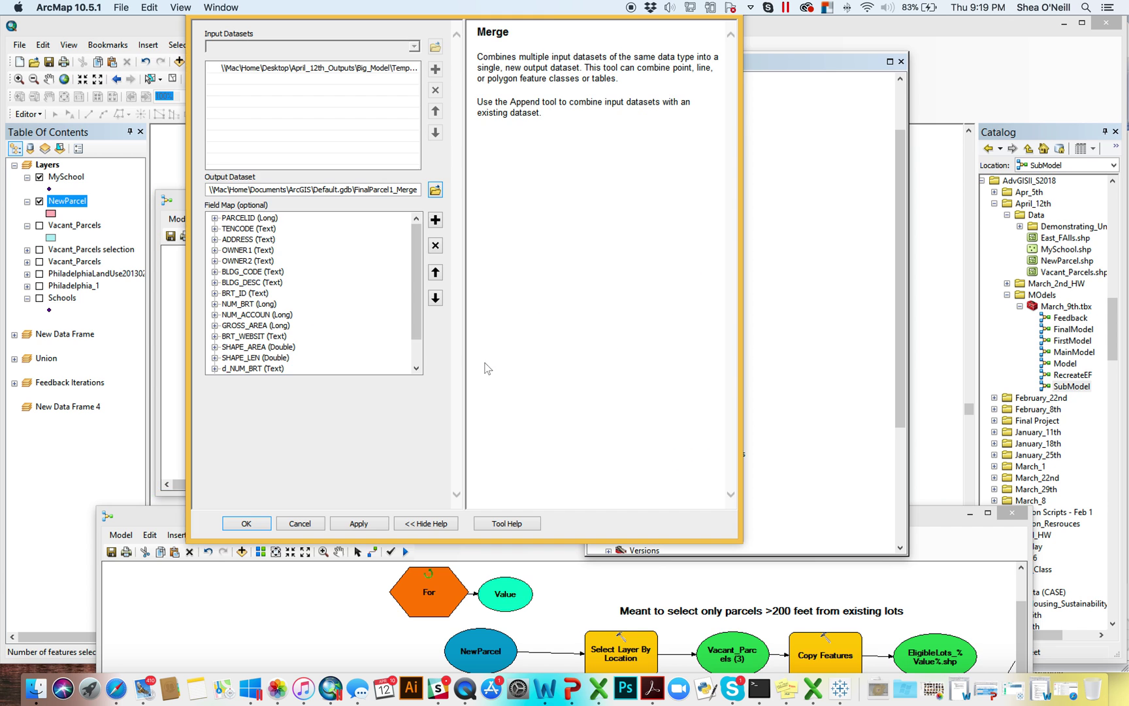
{"action": "left_click", "coordinate": [434, 190]}
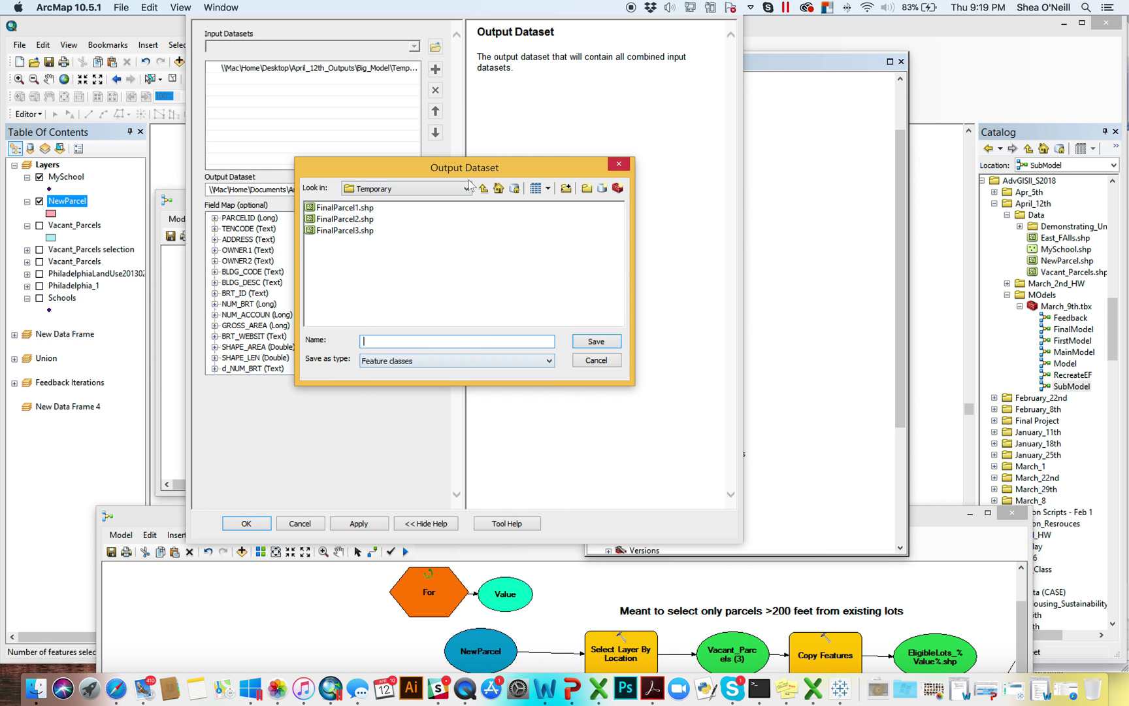
{"action": "left_click", "coordinate": [484, 189]}
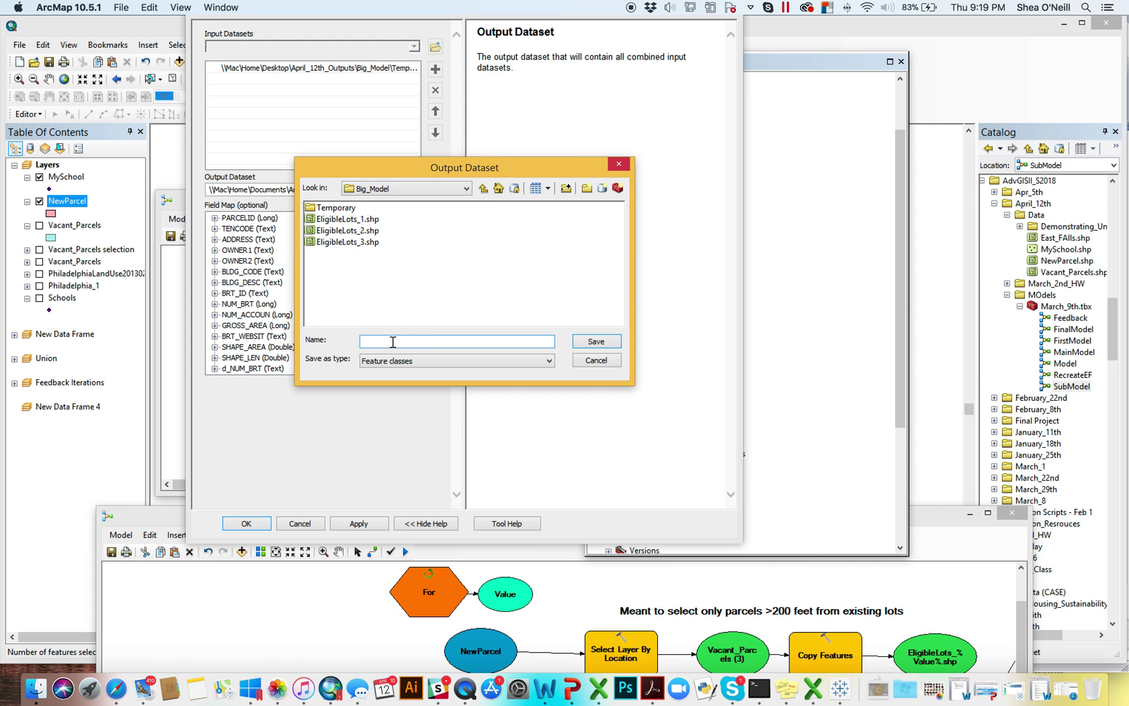
{"action": "type", "text": "FinalLots"}
{"action": "key", "text": "Return"}
{"action": "left_click", "coordinate": [245, 527]}
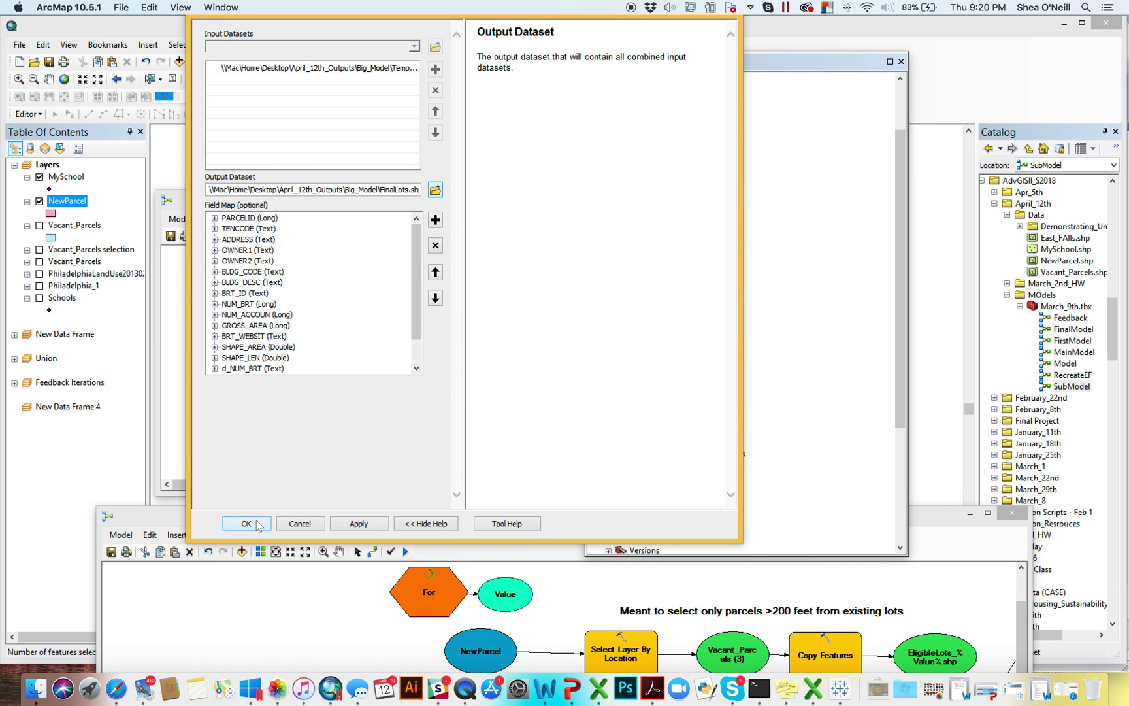
Run MainModel and add its FinalLots.shp output to the map display, moving the model window off the results
{"action": "left_click", "coordinate": [180, 221]}
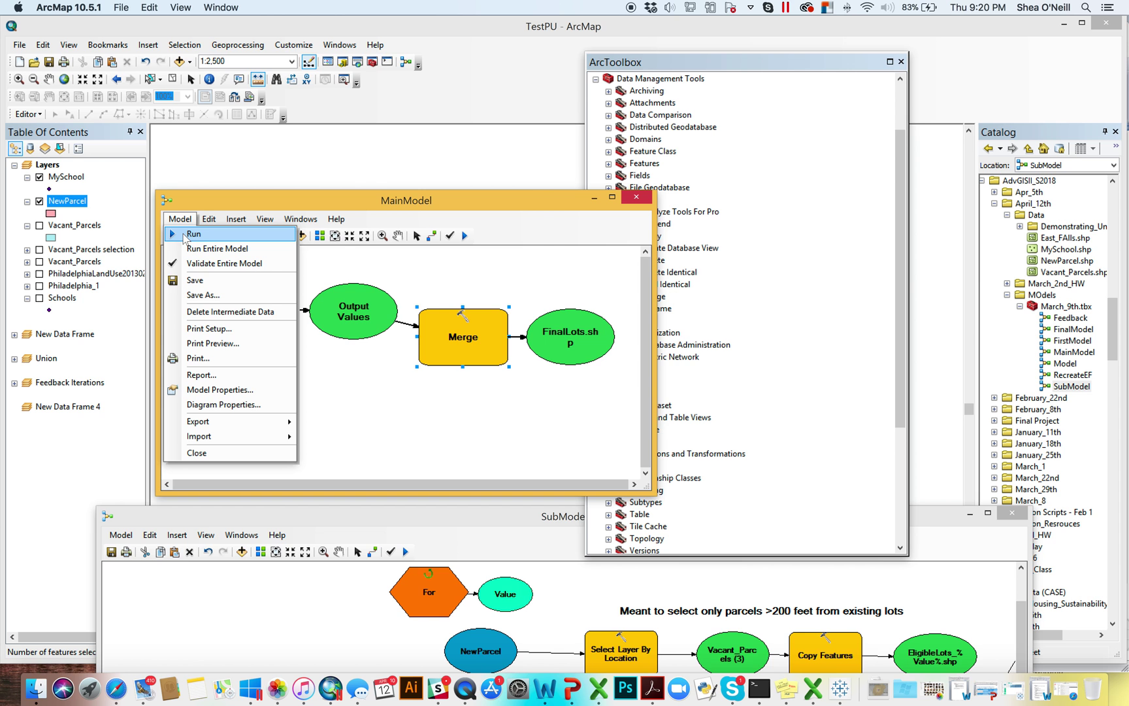
{"action": "left_click", "coordinate": [193, 234]}
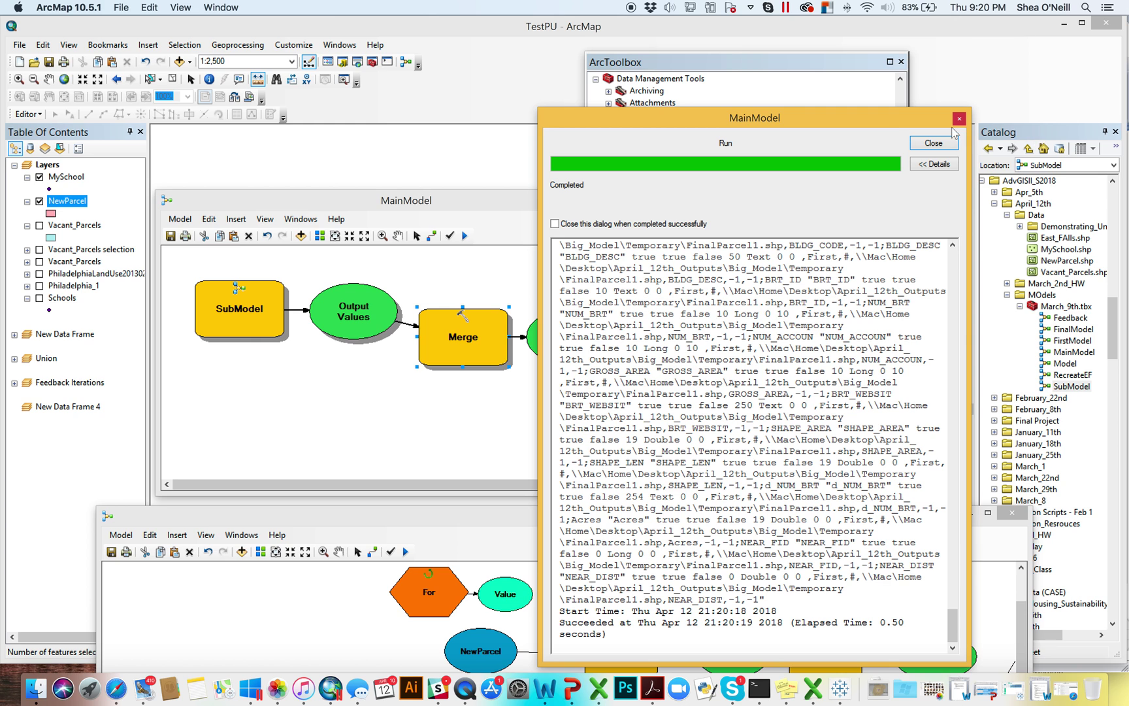
{"action": "left_click", "coordinate": [935, 143]}
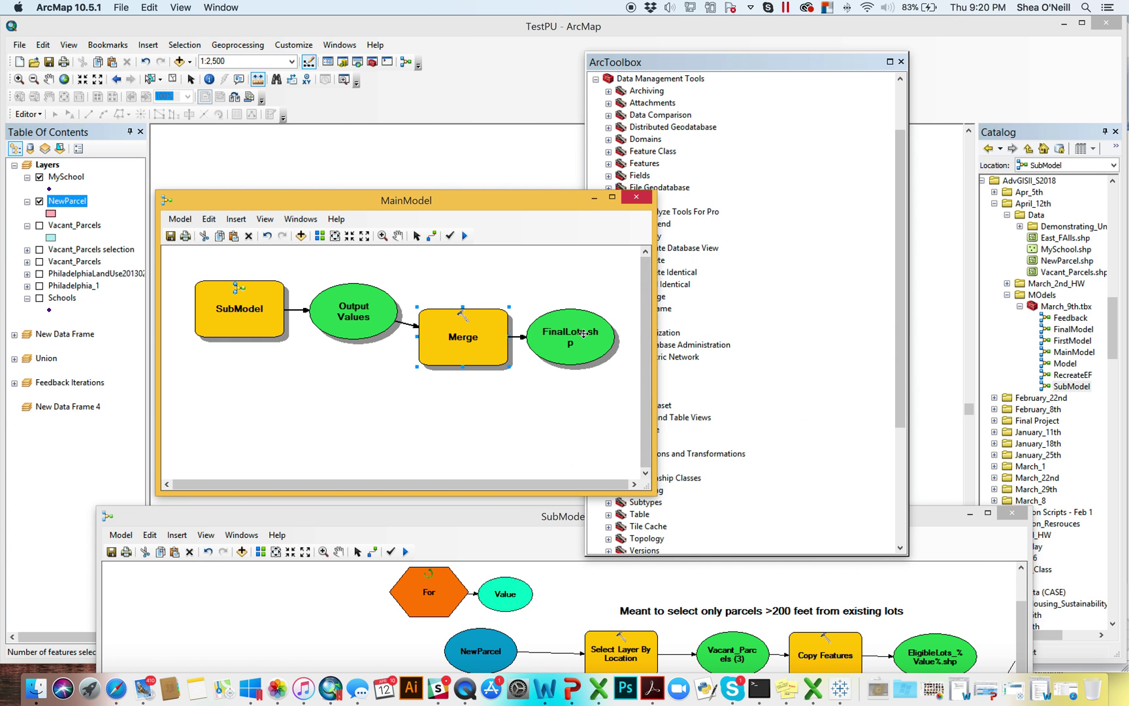
{"action": "right_click", "coordinate": [583, 334]}
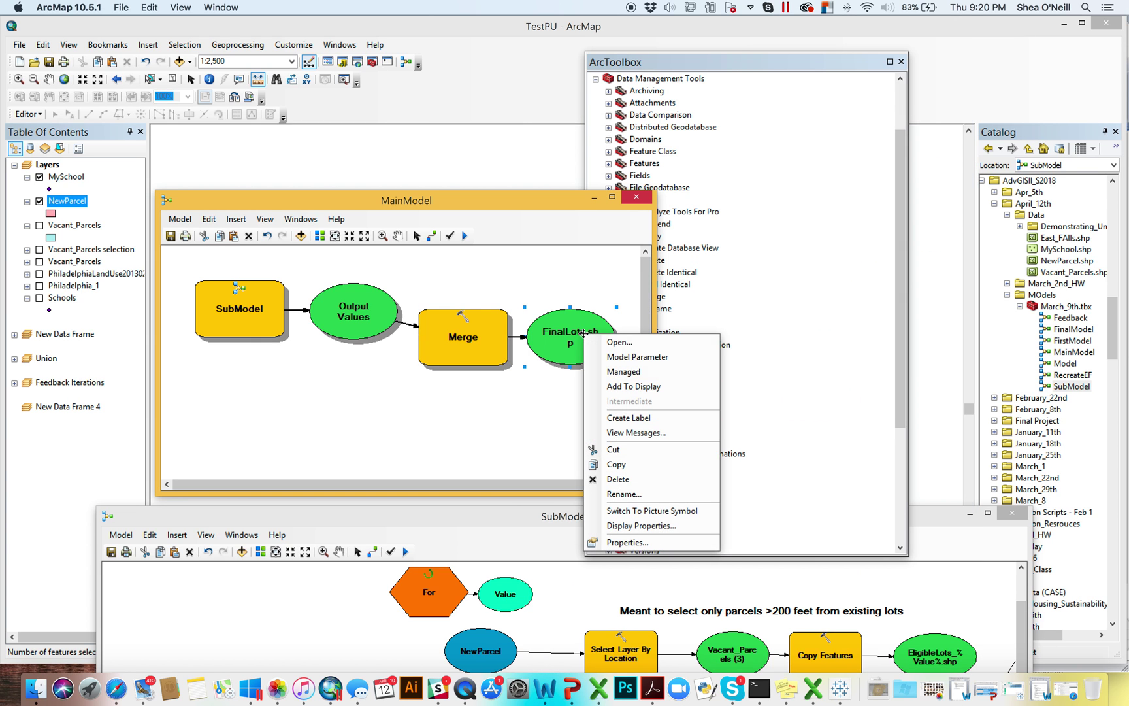
{"action": "left_click", "coordinate": [620, 387]}
{"action": "left_click_drag", "start_coordinate": [305, 202], "coordinate": [745, 432]}
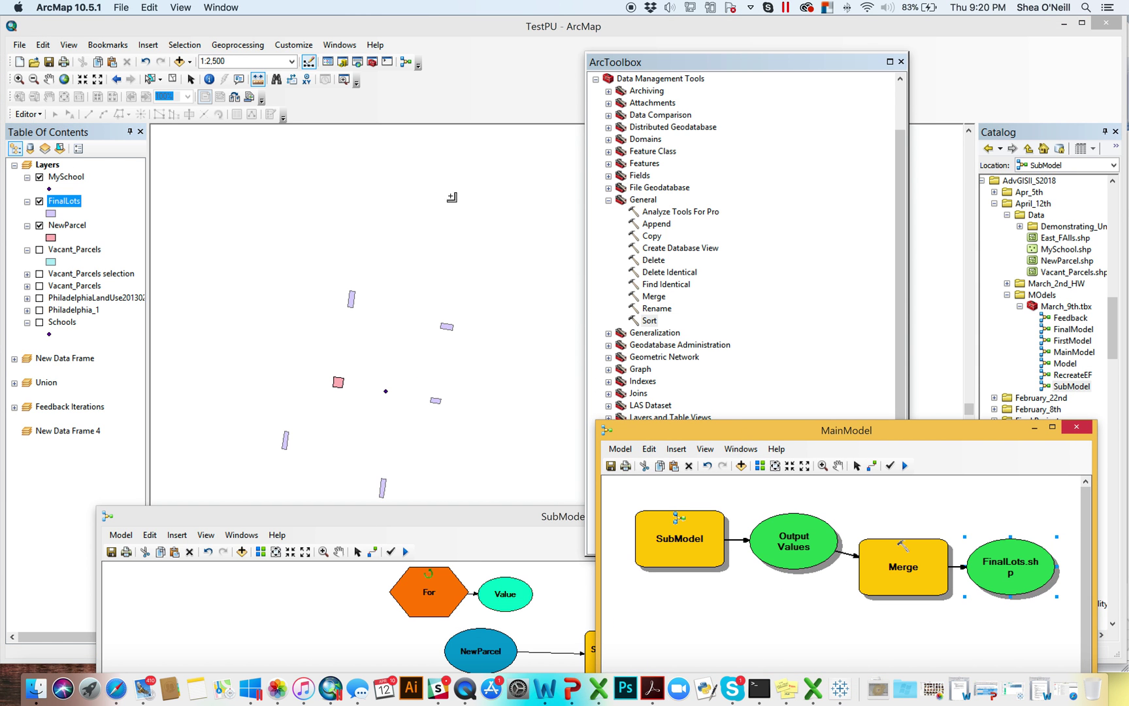
Change the FinalLots layer's fill color to red
{"action": "left_click", "coordinate": [51, 213]}
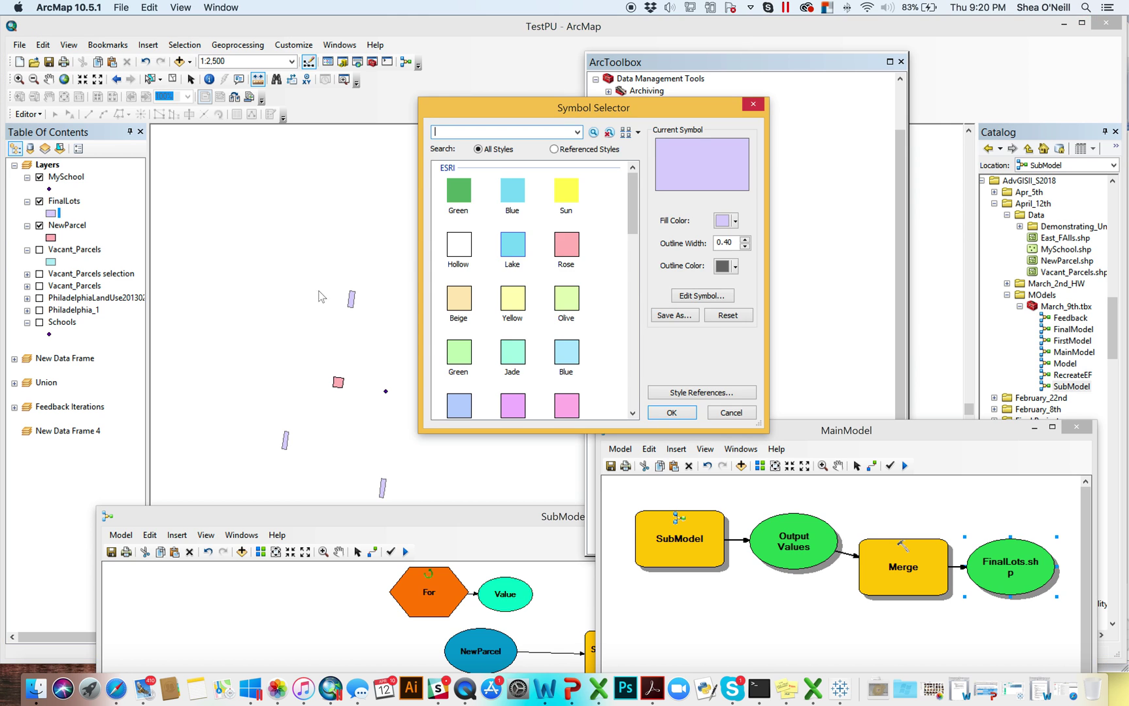
{"action": "left_click", "coordinate": [735, 220]}
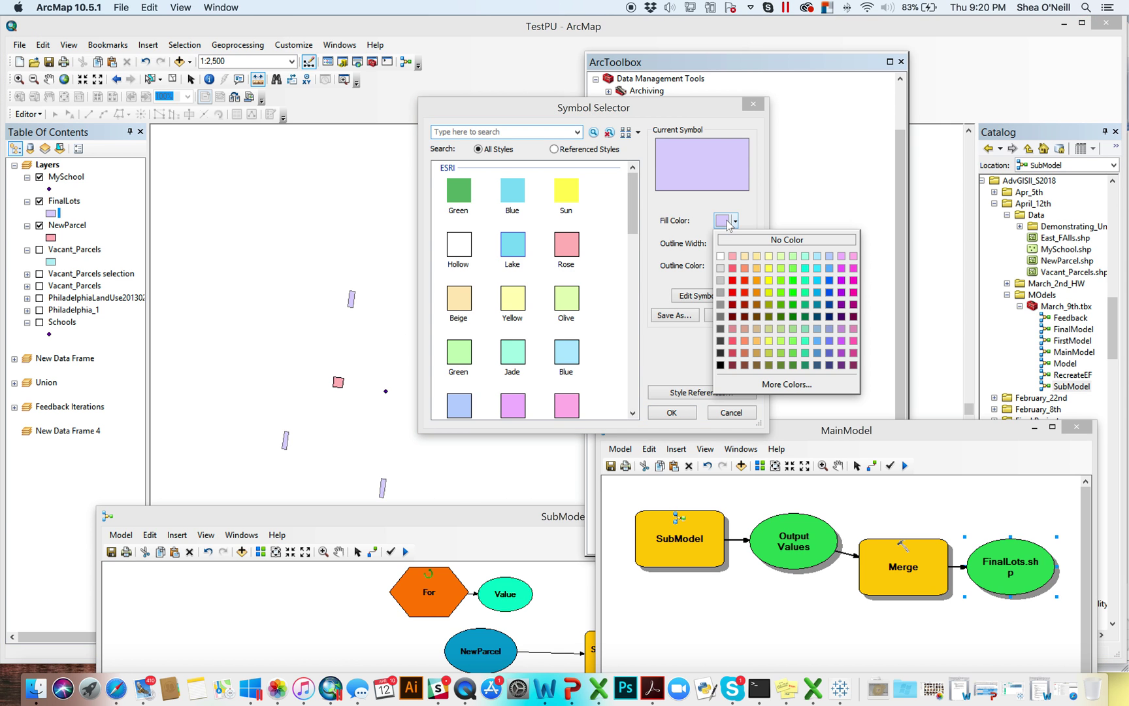
{"action": "left_click", "coordinate": [733, 280]}
{"action": "left_click", "coordinate": [663, 413]}
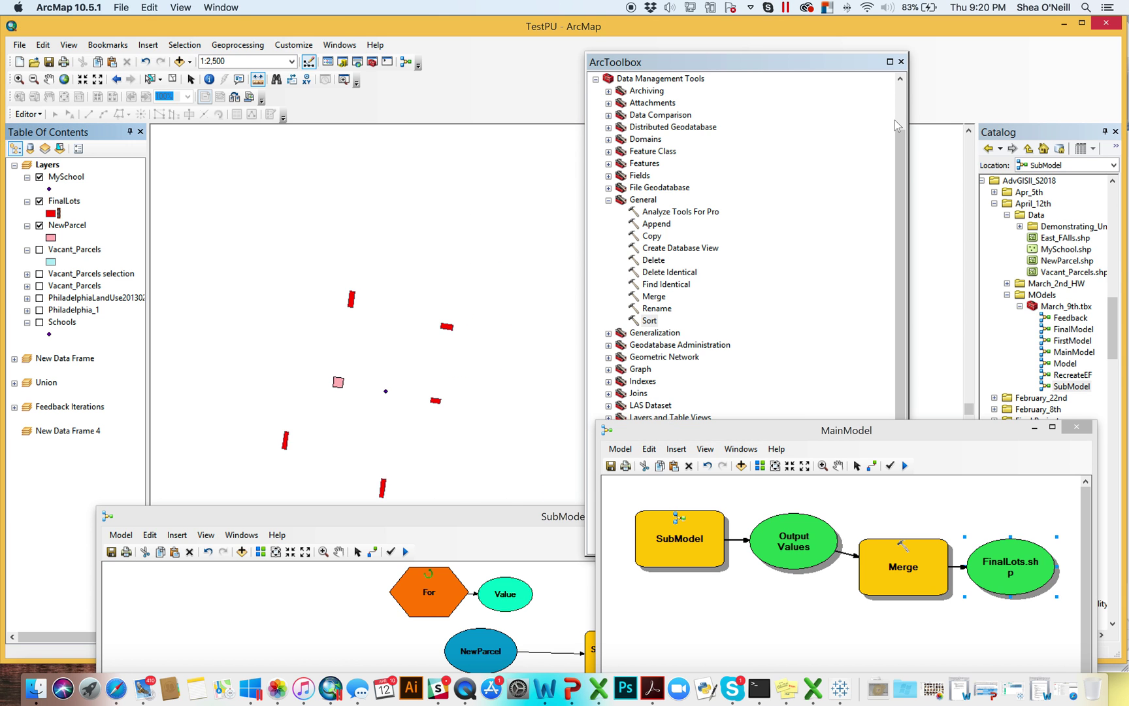
Turn on the first Vacant_Parcels layer with its selection cleared, close ArcToolbox, and minimize MainModel
{"action": "left_click", "coordinate": [901, 62]}
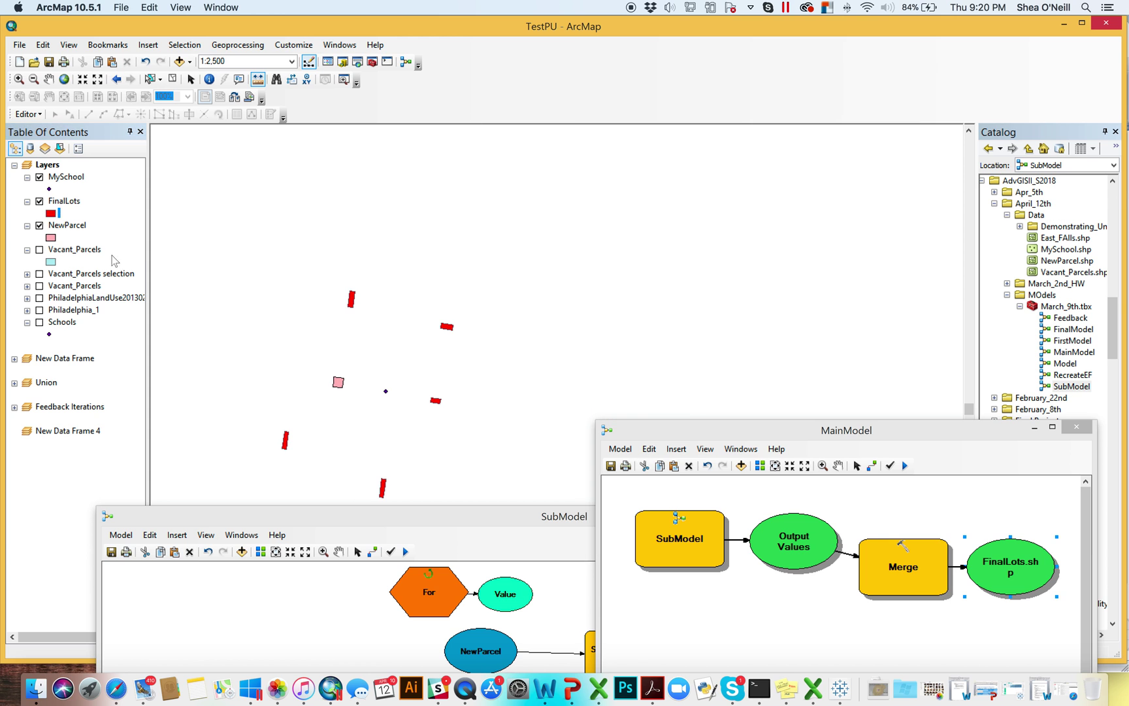
{"action": "left_click", "coordinate": [40, 250]}
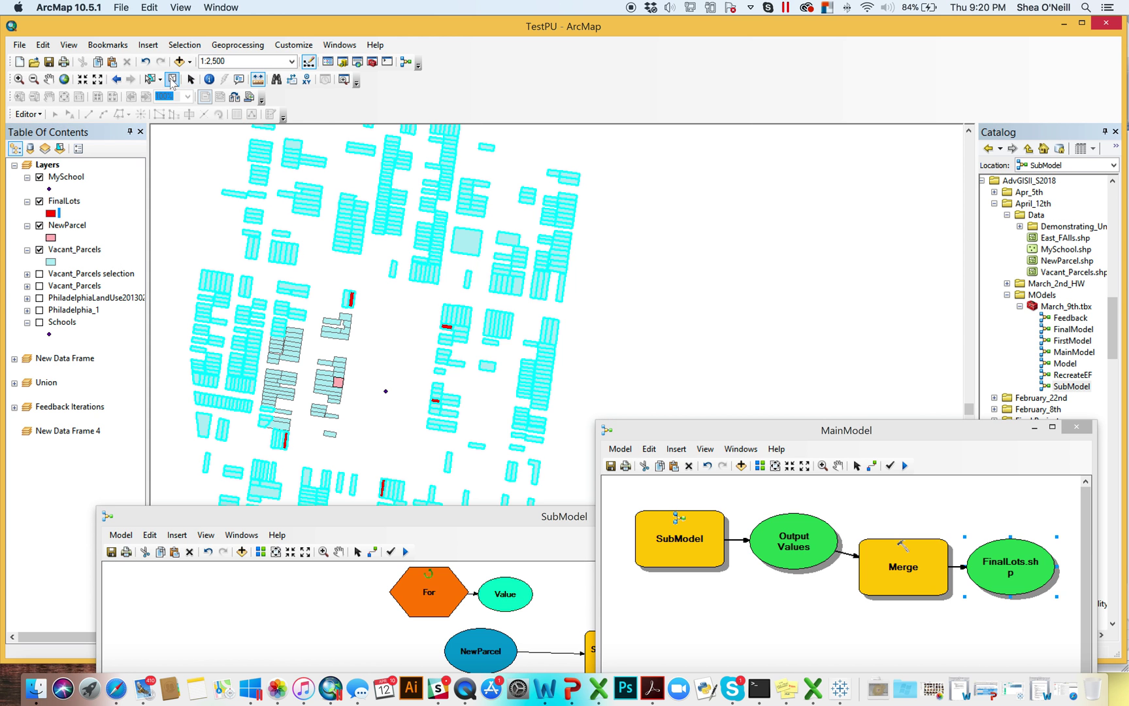
{"action": "left_click_drag", "start_coordinate": [752, 435], "coordinate": [521, 190]}
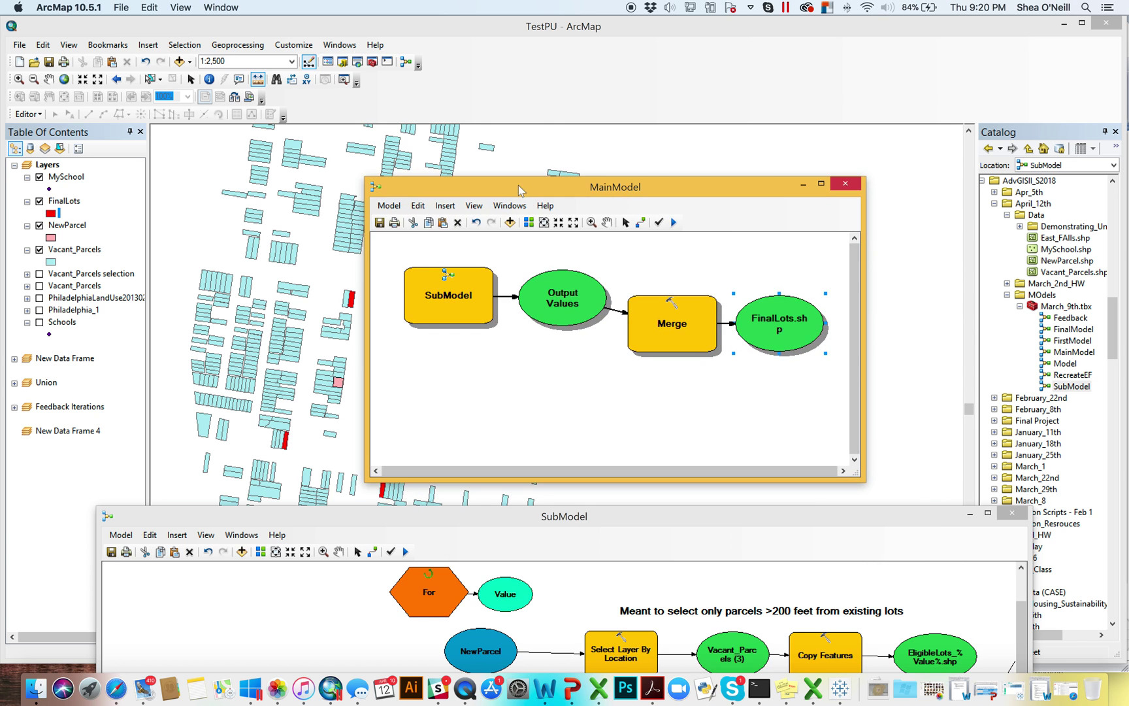
{"action": "left_click", "coordinate": [803, 185]}
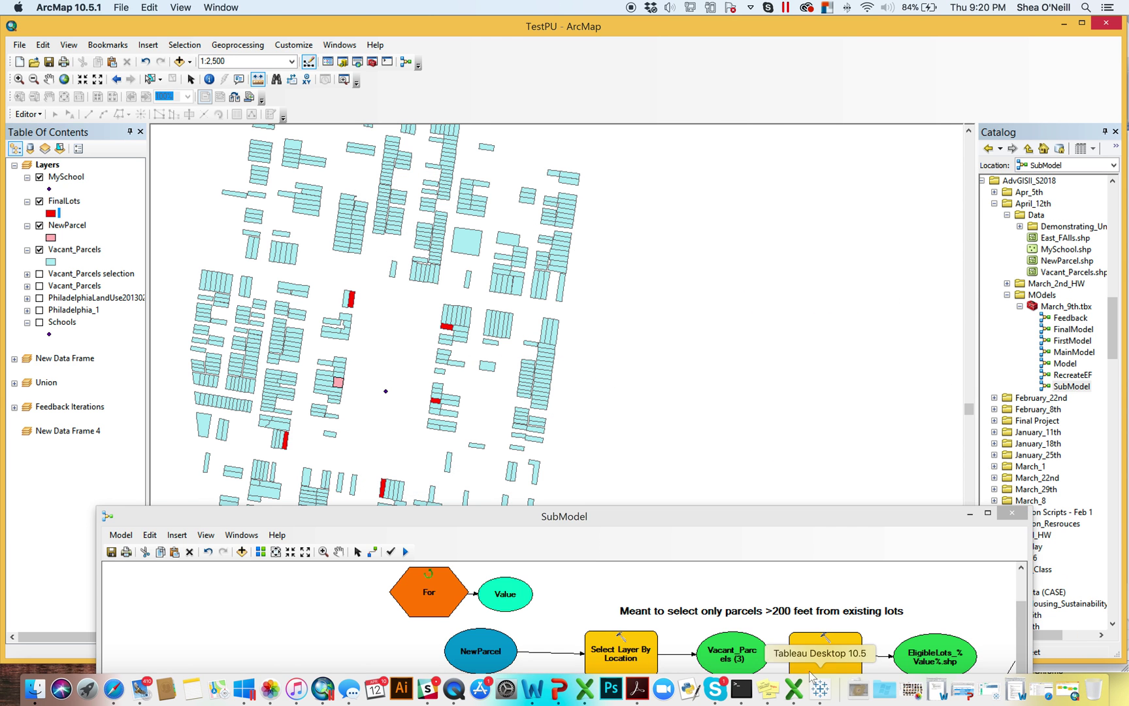
Review SubModel's Near and Sort chain and the path of the EligibleLots_%Value%.shp (3) variable, then minimize the model
{"action": "double_click", "coordinate": [642, 506]}
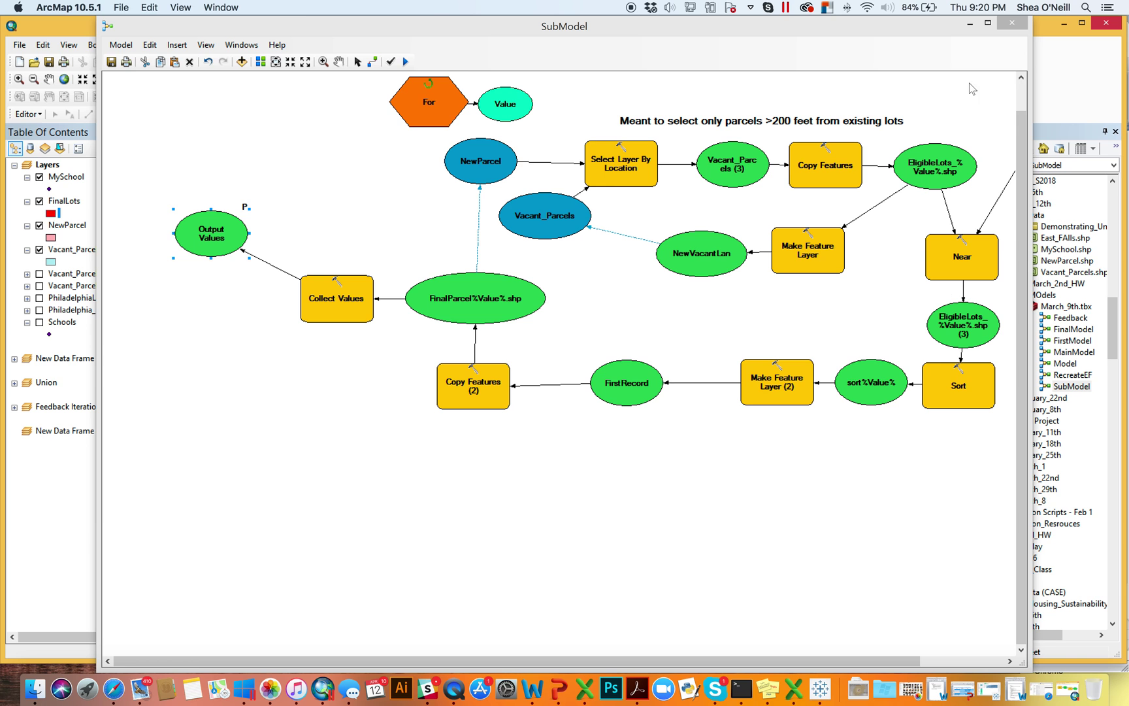
{"action": "left_click_drag", "start_coordinate": [905, 26], "coordinate": [729, 33]}
{"action": "scroll", "coordinate": [716, 228], "scroll_direction": "right", "scroll_amount": 10}
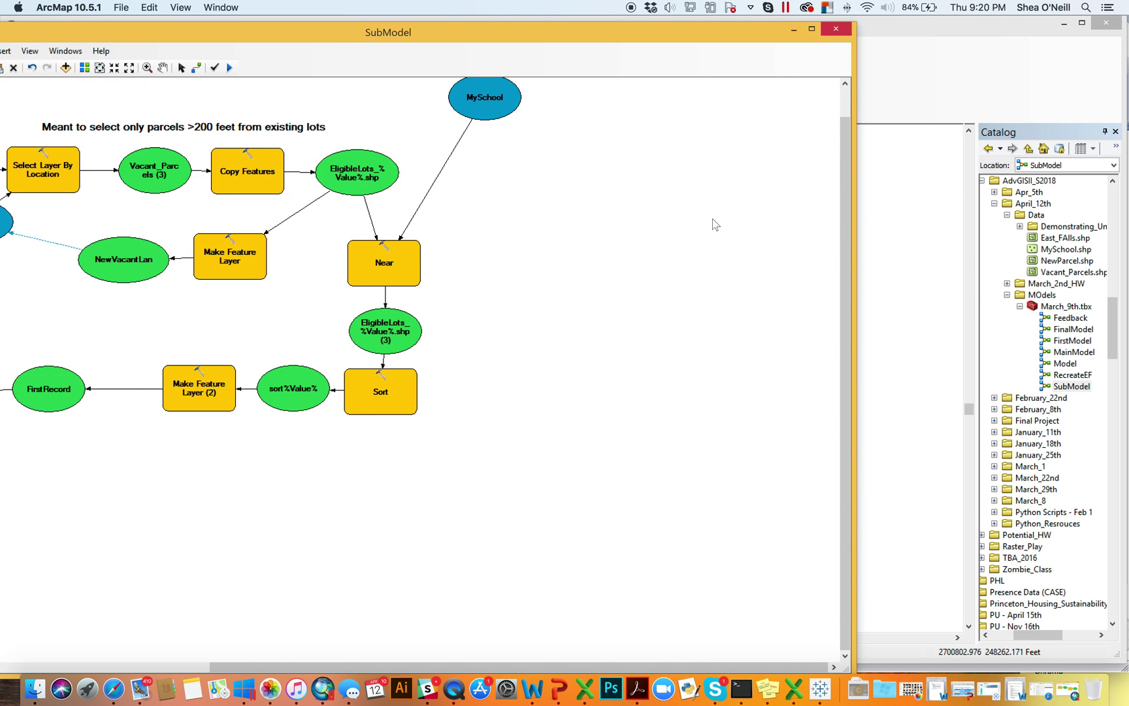
{"action": "scroll", "coordinate": [716, 228], "scroll_direction": "right", "scroll_amount": 2}
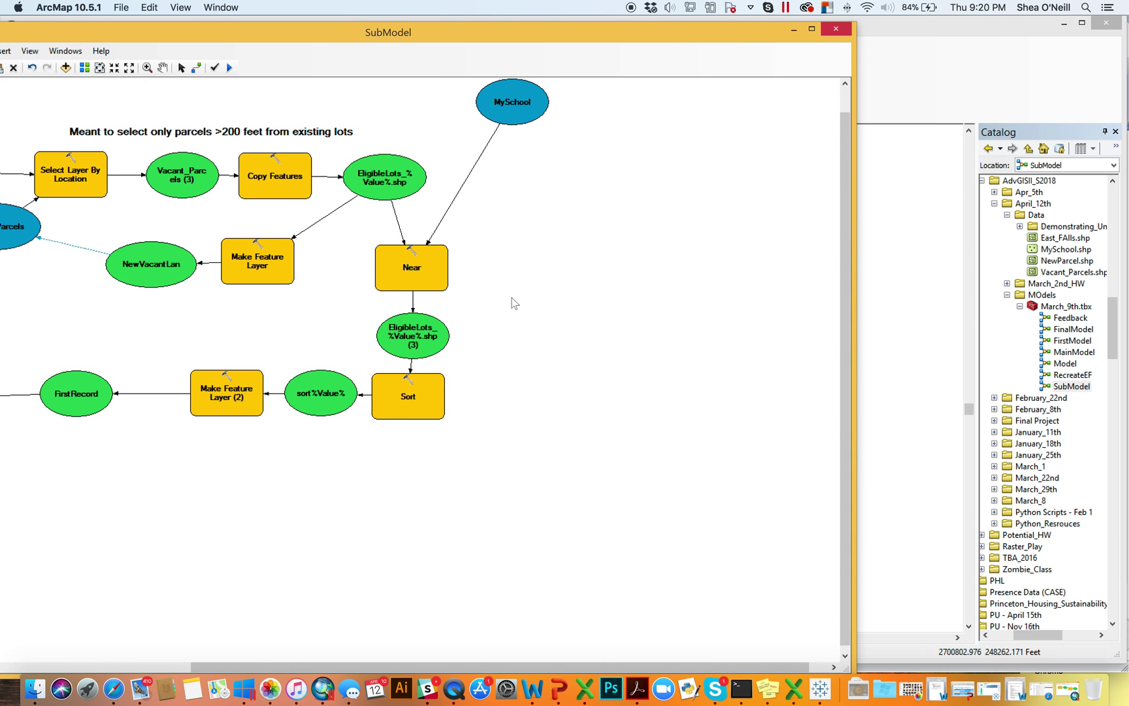
{"action": "double_click", "coordinate": [434, 341]}
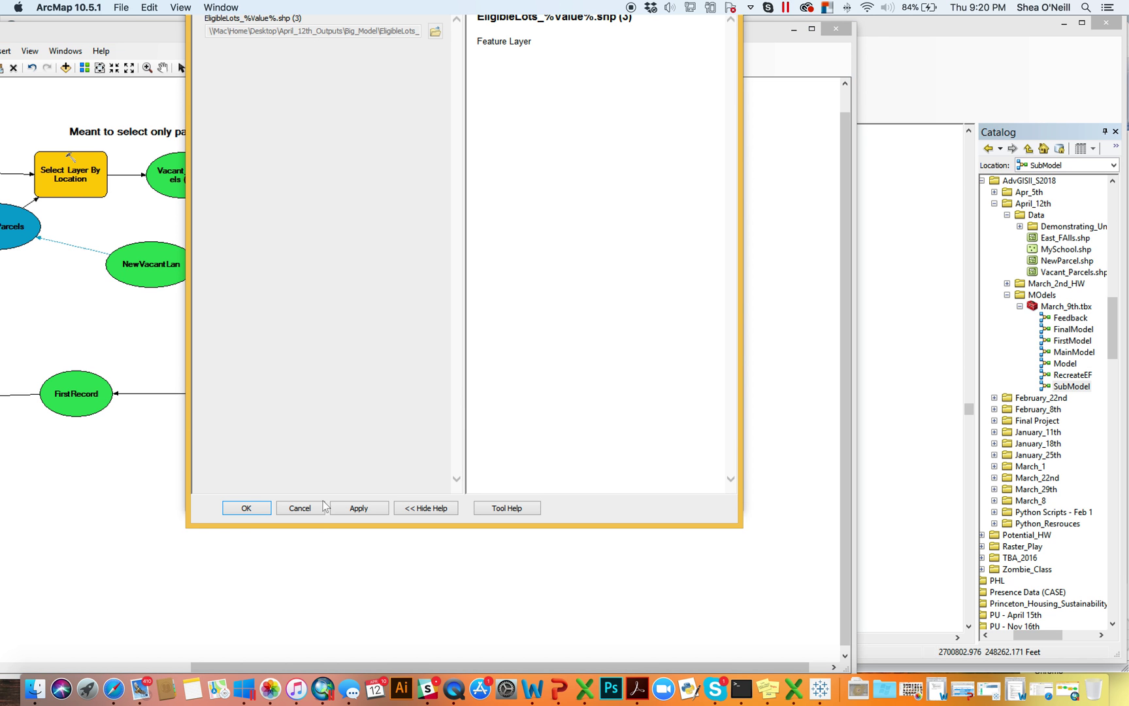
{"action": "left_click", "coordinate": [310, 510]}
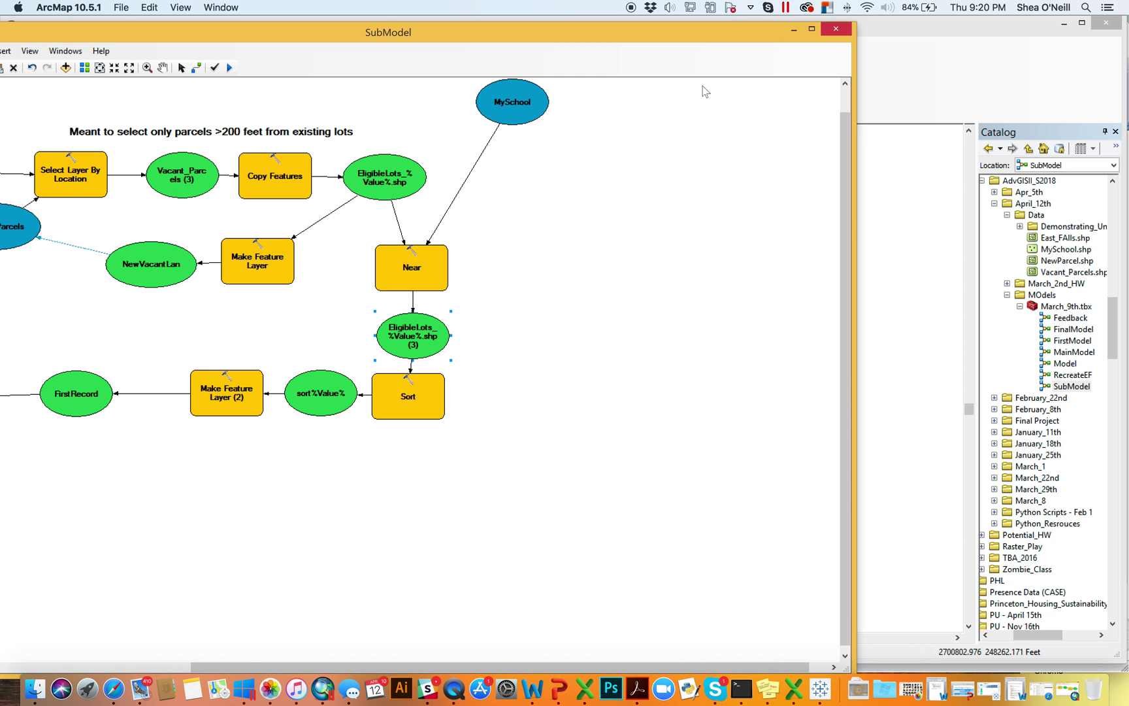
{"action": "left_click", "coordinate": [794, 29]}
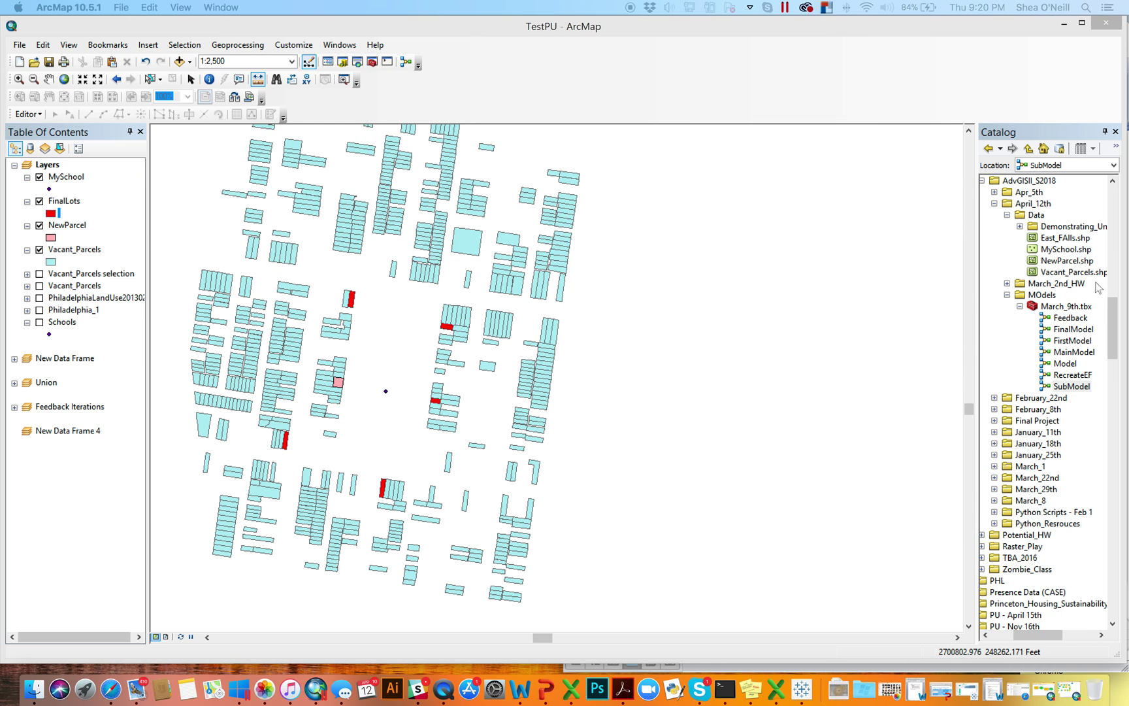
Add the shapefiles EligibleLots_1 through EligibleLots_5 from April_12th_Outputs\Big_Model to the map
{"action": "left_click_drag", "start_coordinate": [1115, 337], "coordinate": [1010, 636]}
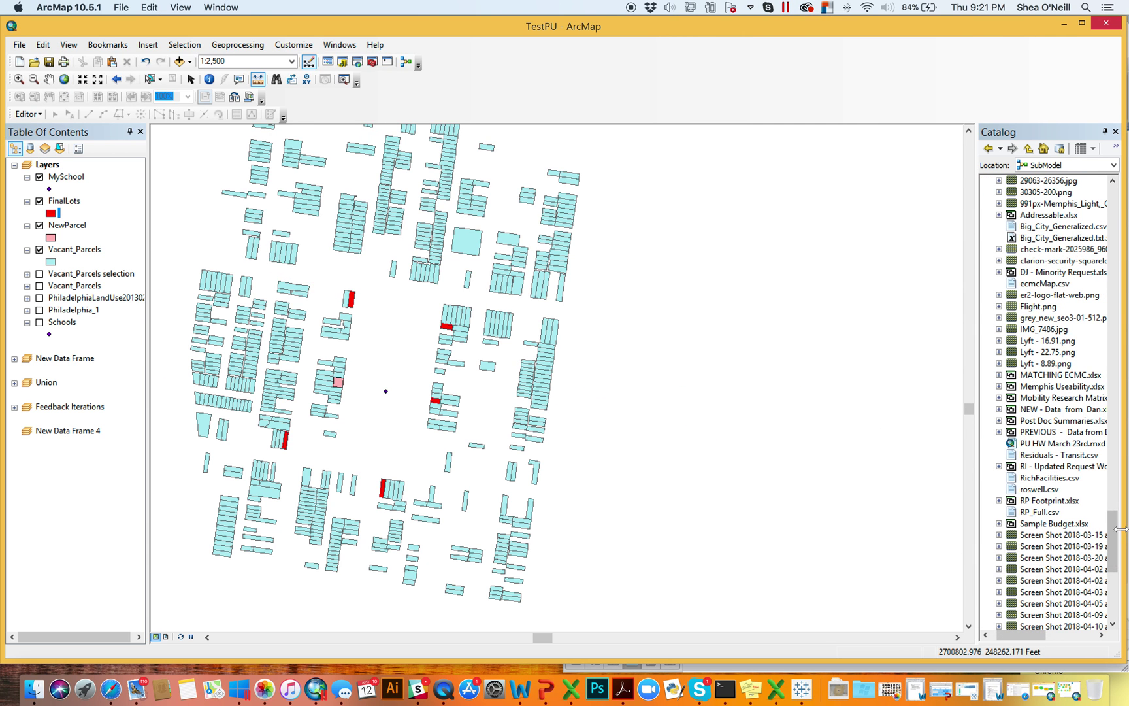
{"action": "left_click_drag", "start_coordinate": [1116, 527], "coordinate": [1115, 416]}
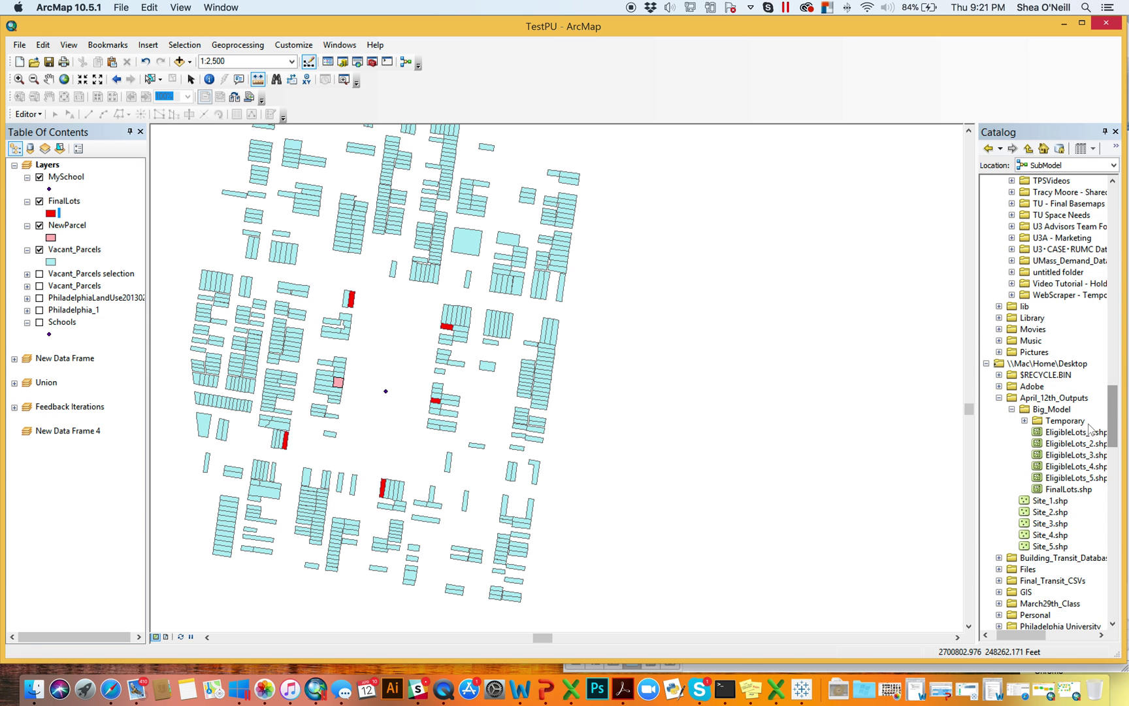
{"action": "double_click", "coordinate": [1069, 433]}
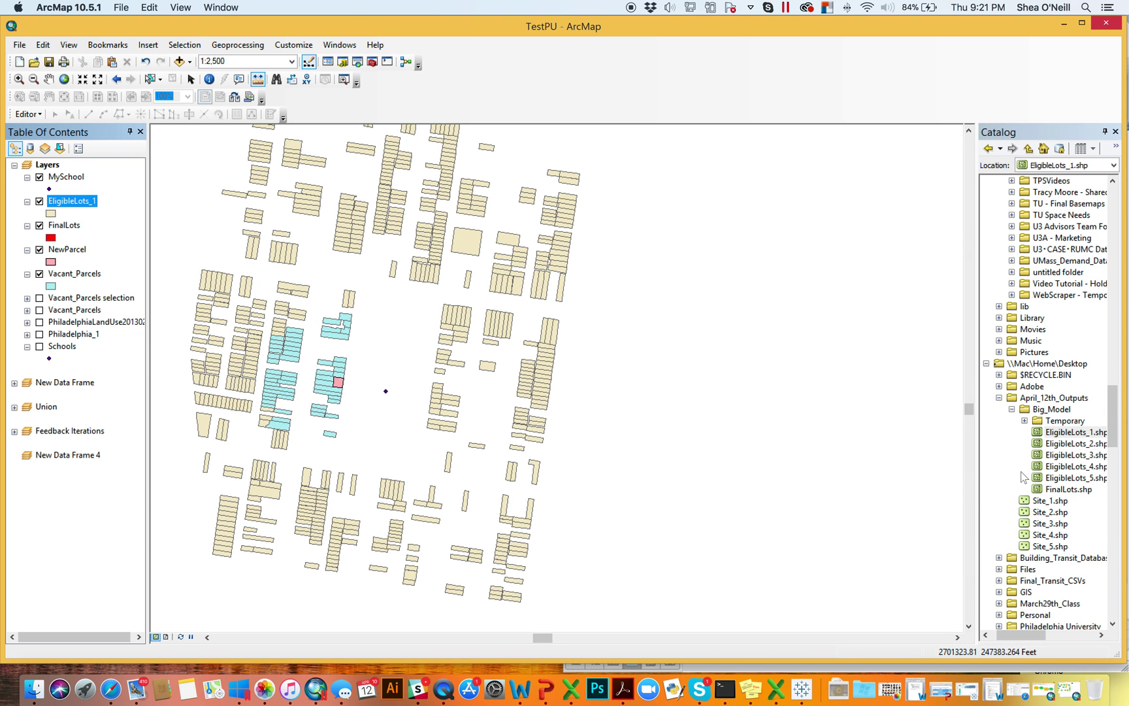
{"action": "double_click", "coordinate": [1066, 443]}
{"action": "left_click", "coordinate": [1071, 455]}
{"action": "double_click", "coordinate": [1075, 466]}
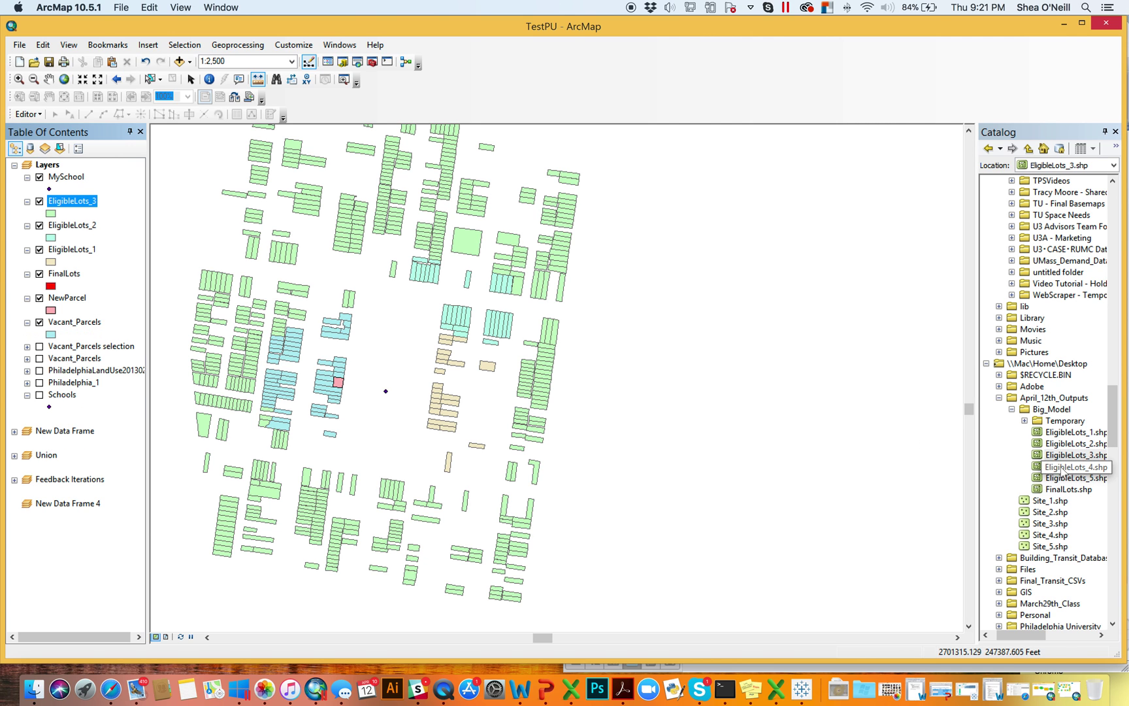
{"action": "left_click_drag", "start_coordinate": [1075, 477], "coordinate": [729, 384]}
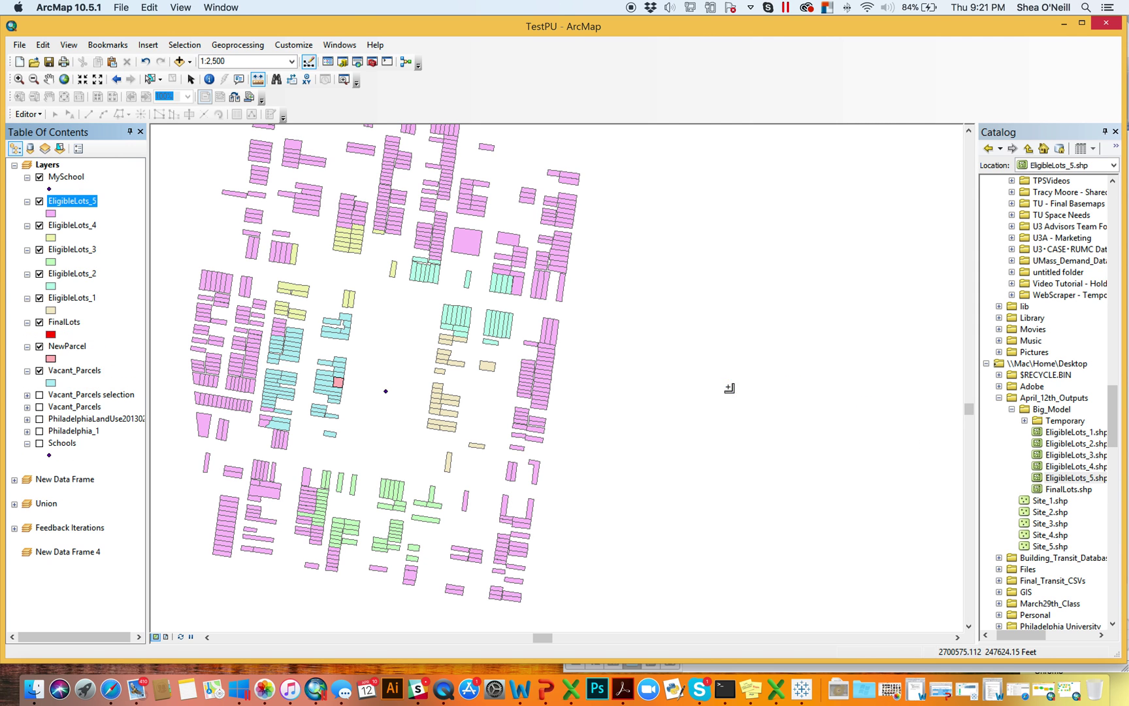
Change the MySchool layer's point symbol to the green Circle 2
{"action": "left_click", "coordinate": [49, 190]}
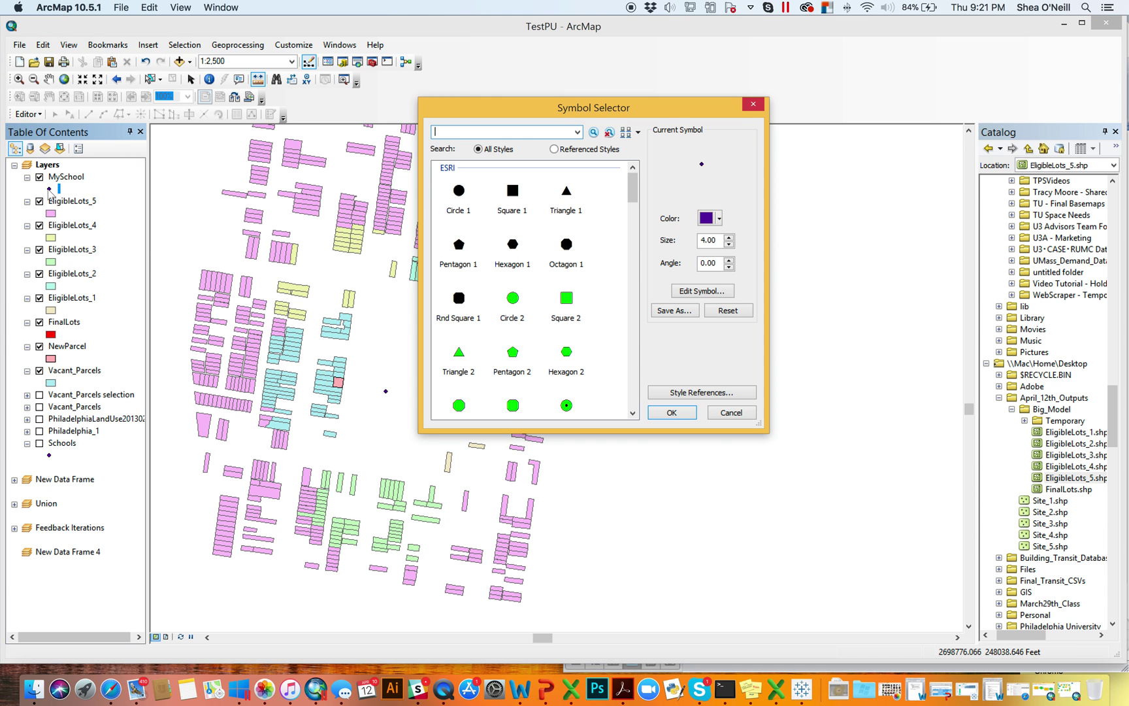
{"action": "left_click", "coordinate": [513, 299]}
{"action": "left_click", "coordinate": [672, 412]}
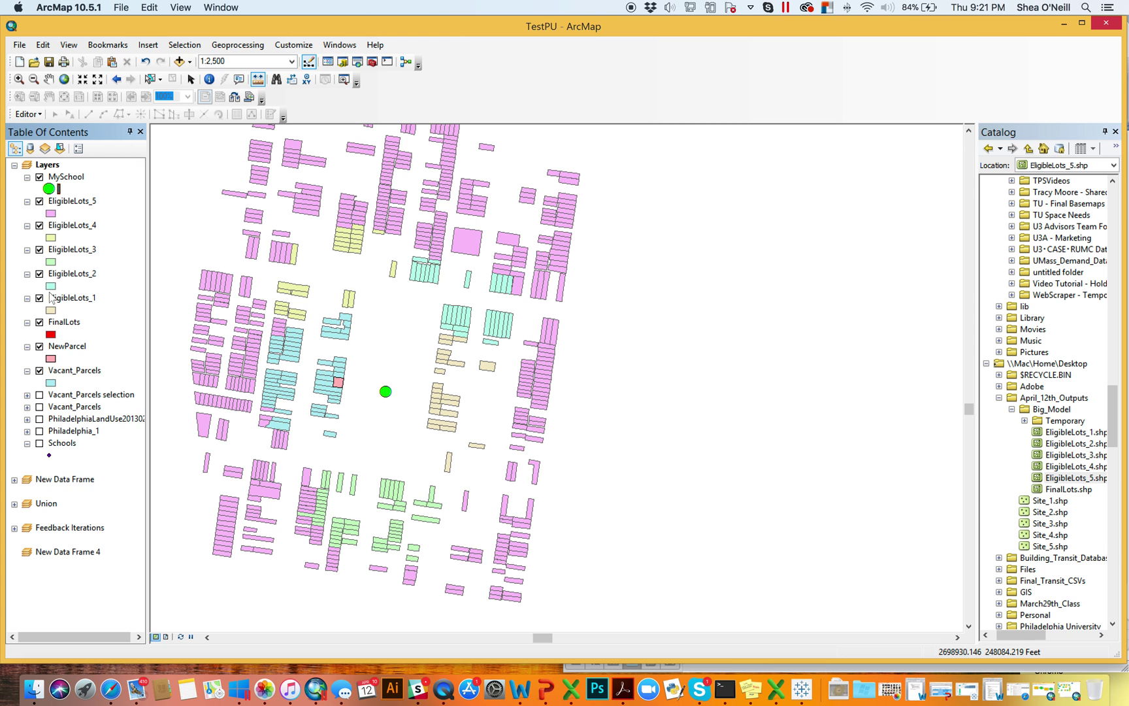
Turn off the EligibleLots_1 through EligibleLots_5 layers and the FinalLots layer
{"action": "left_click", "coordinate": [39, 275]}
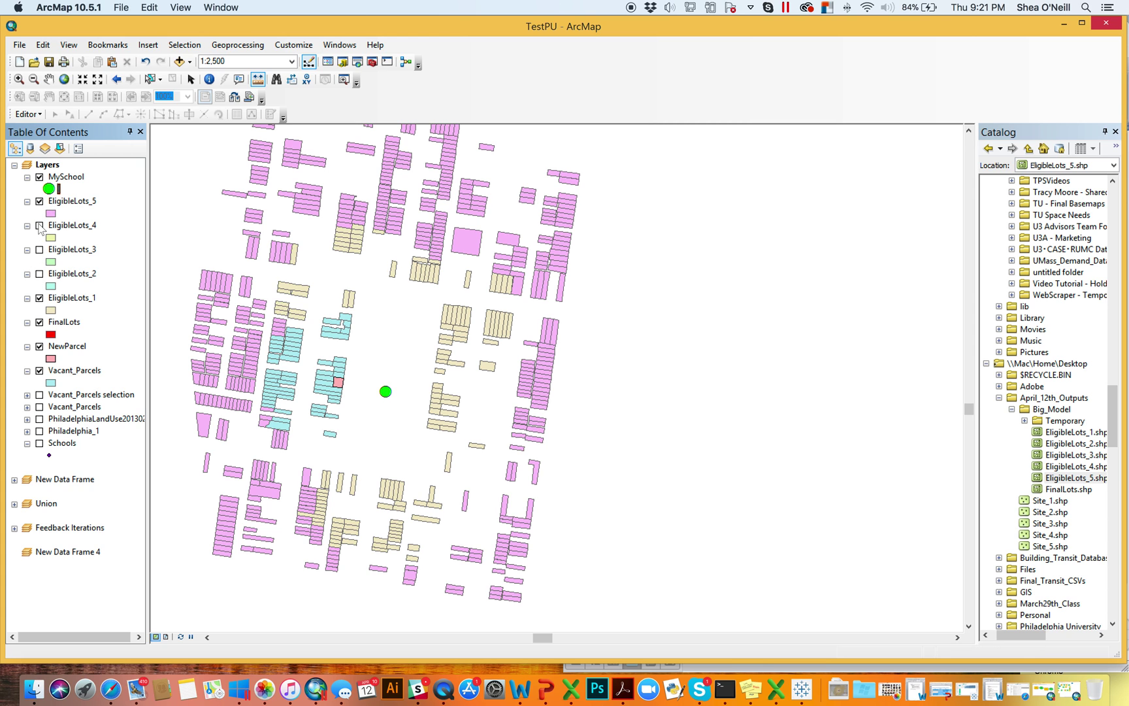
{"action": "left_click", "coordinate": [39, 202]}
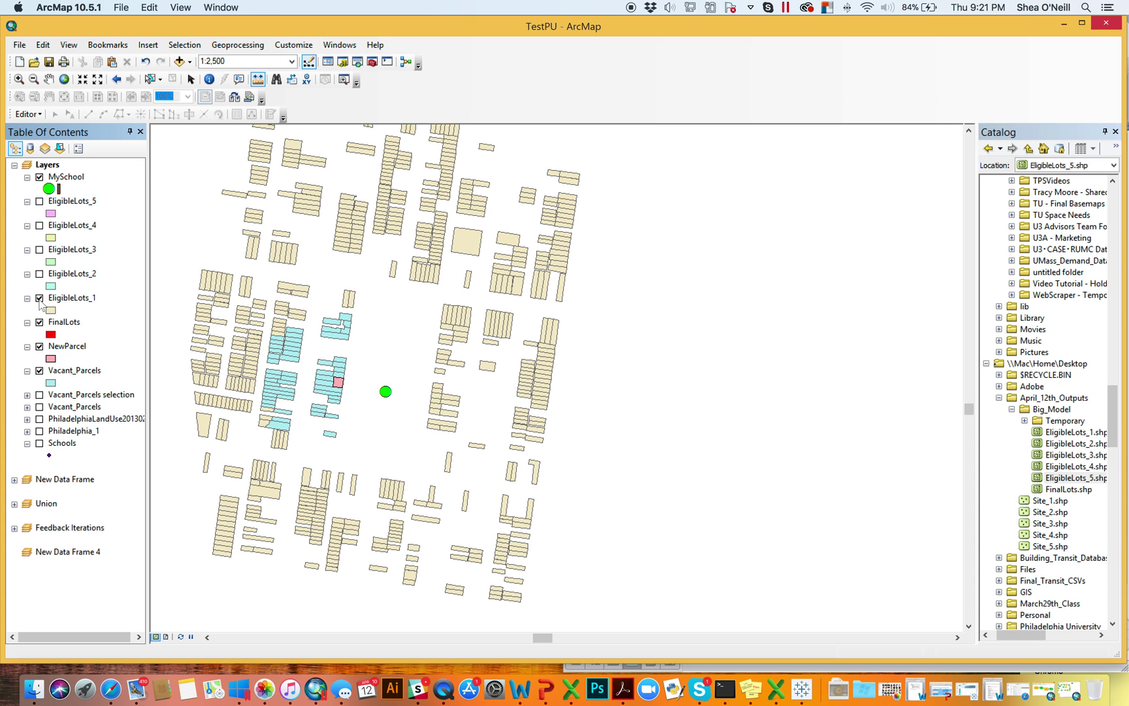
{"action": "left_click", "coordinate": [39, 299]}
{"action": "left_click", "coordinate": [39, 323]}
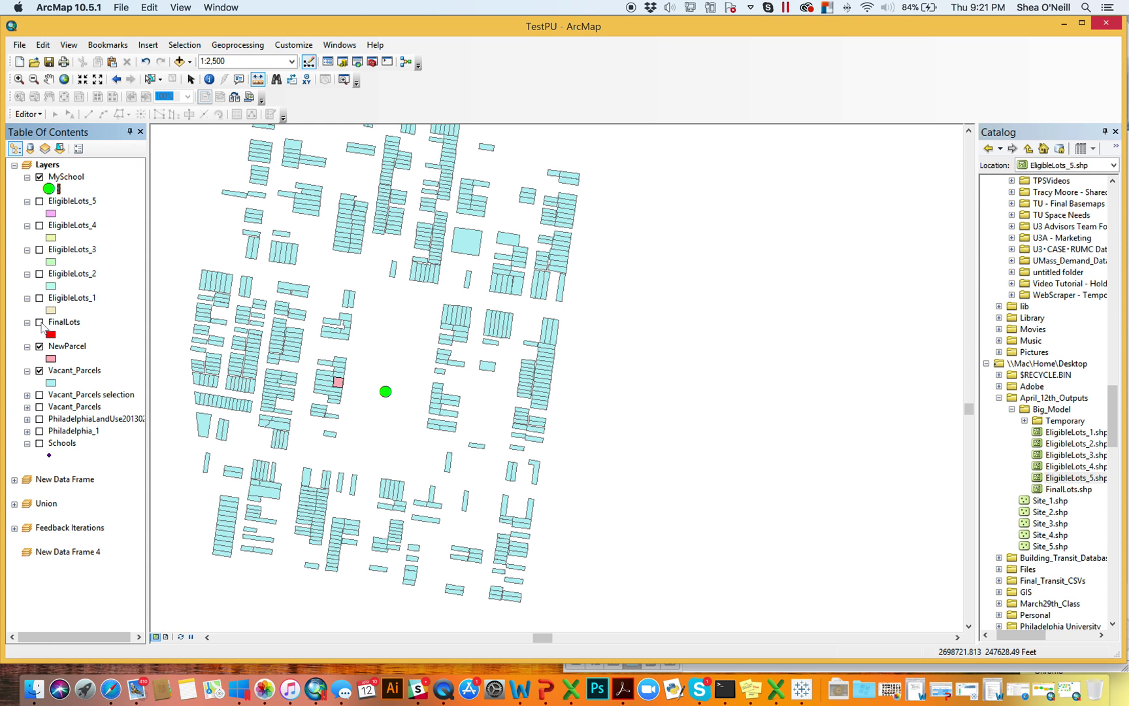
Move FinalLots directly below MySchool and turn it on, and show EligibleLots_1 in place of Vacant_Parcels
{"action": "left_click_drag", "start_coordinate": [68, 323], "coordinate": [66, 197]}
{"action": "left_click", "coordinate": [39, 202]}
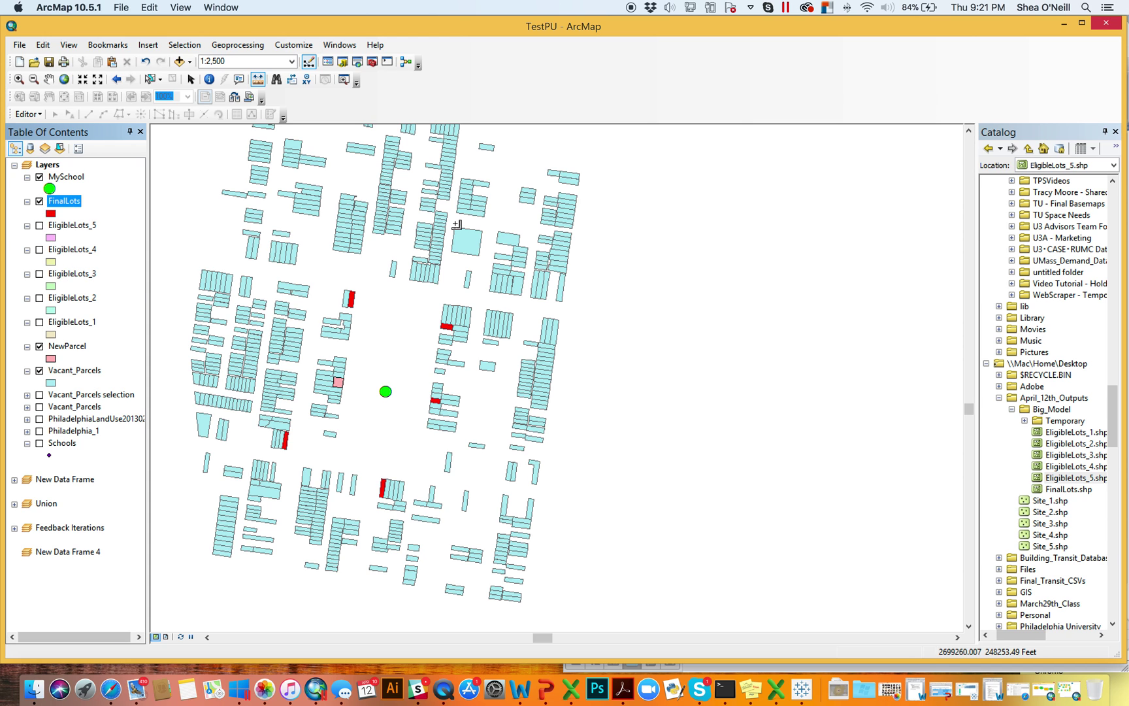
{"action": "left_click", "coordinate": [40, 322]}
{"action": "left_click", "coordinate": [39, 370]}
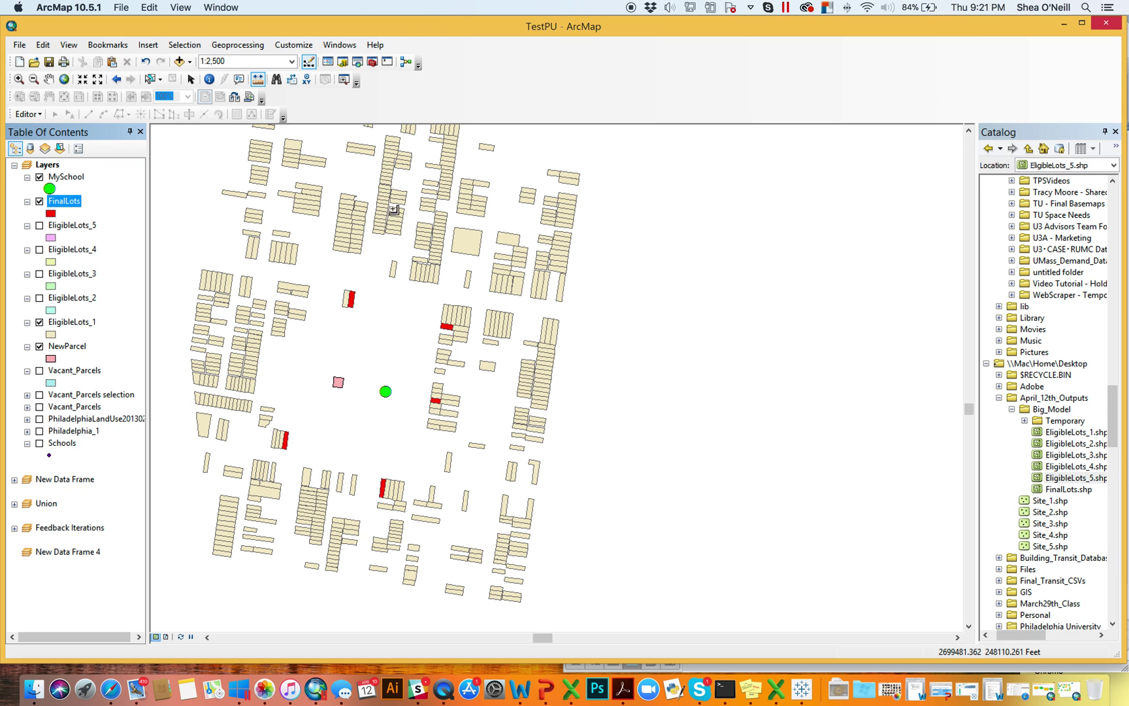
Open the attribute table of EligibleLots_1 and sort it in ascending order by NEAR_DIST
{"action": "right_click", "coordinate": [72, 326]}
{"action": "left_click", "coordinate": [124, 362]}
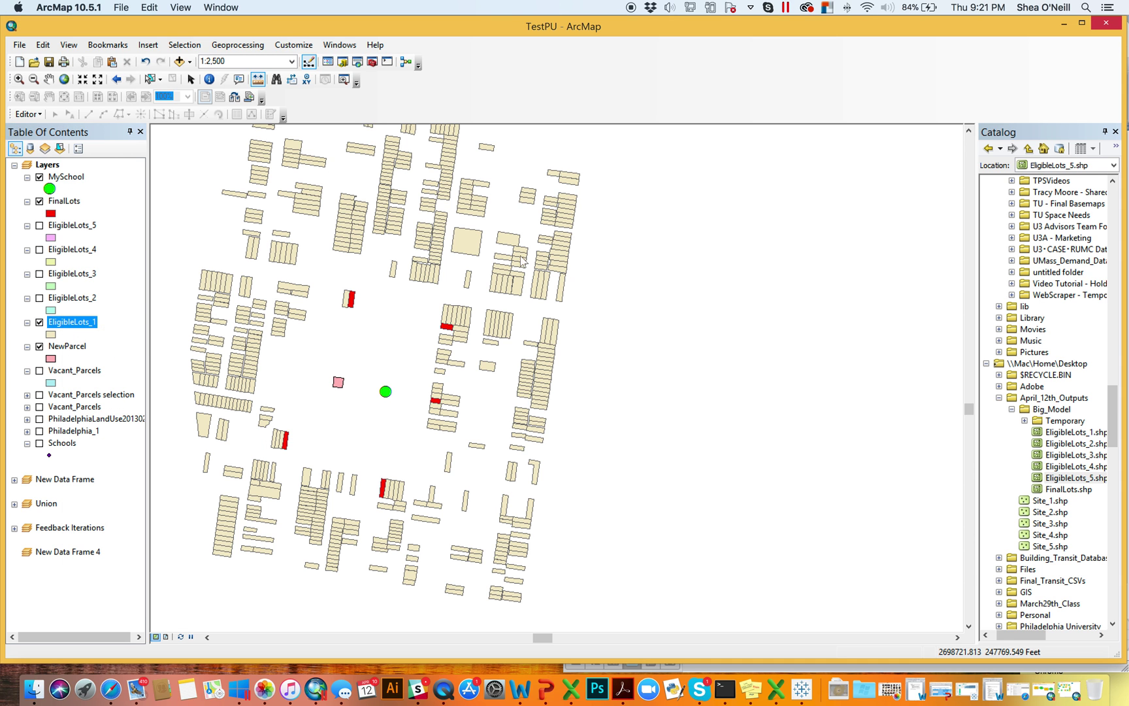
{"action": "scroll", "coordinate": [893, 230], "scroll_direction": "right", "scroll_amount": 15}
{"action": "right_click", "coordinate": [744, 138]}
{"action": "left_click", "coordinate": [768, 158]}
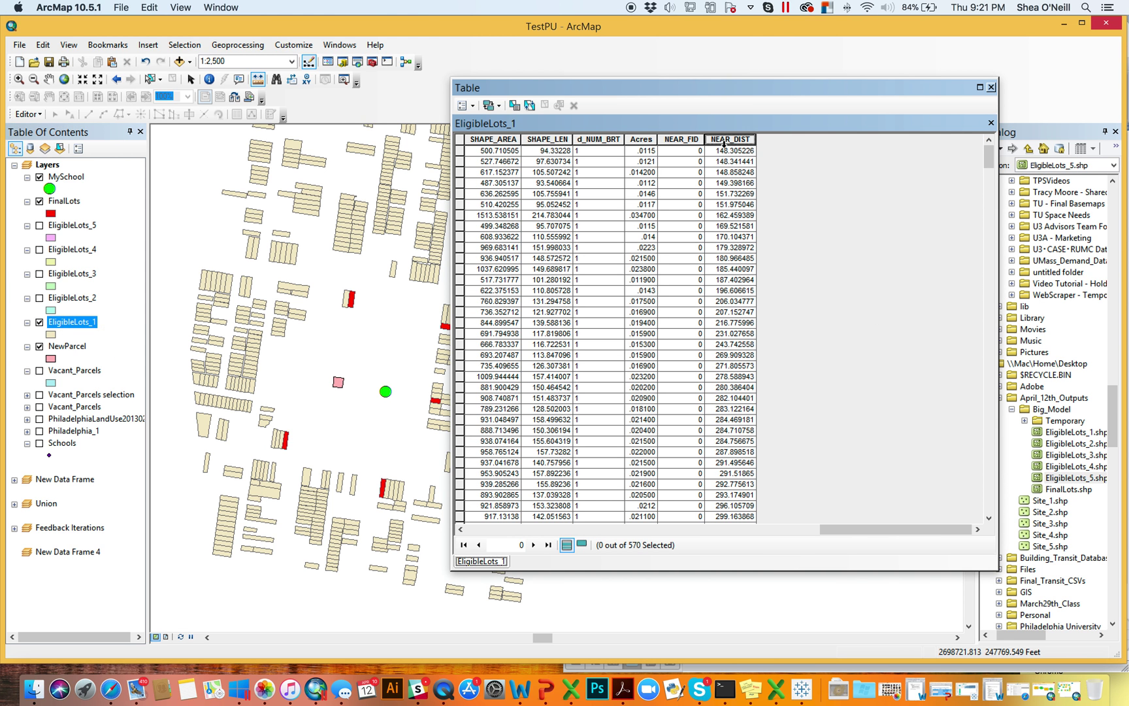
Select the first record of the sorted EligibleLots_1 table to locate its parcel on the map, clearing the selection and closing the table when finished
{"action": "left_click", "coordinate": [467, 156]}
{"action": "left_click", "coordinate": [461, 152]}
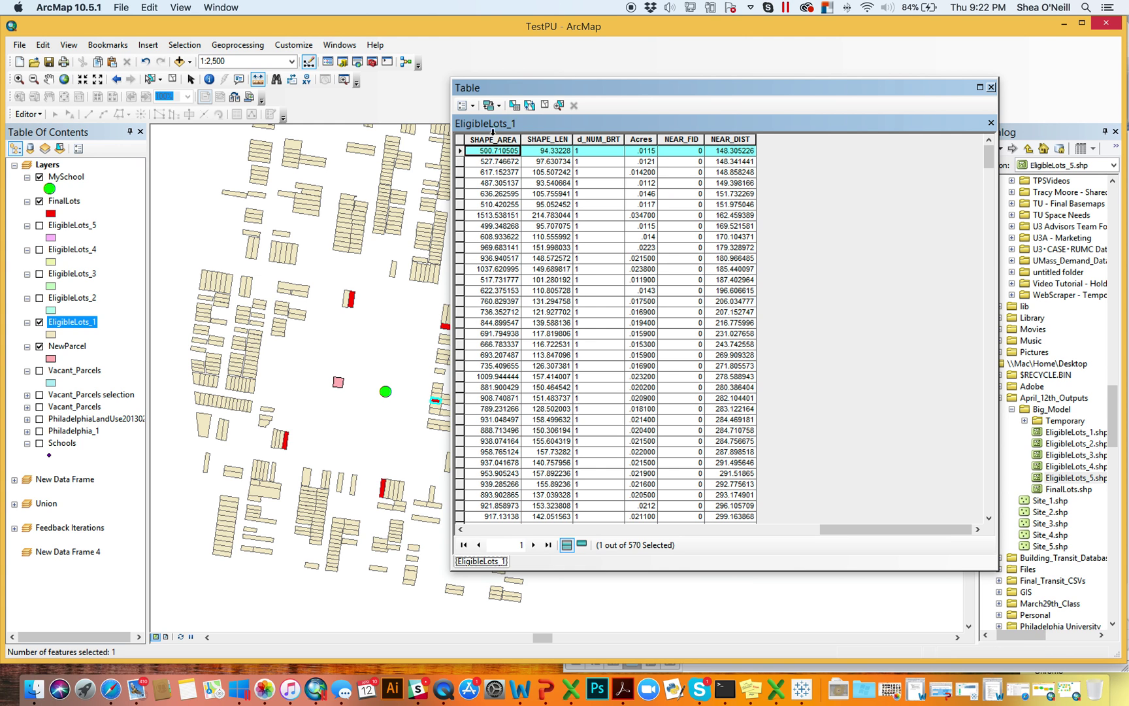
{"action": "left_click", "coordinate": [544, 105]}
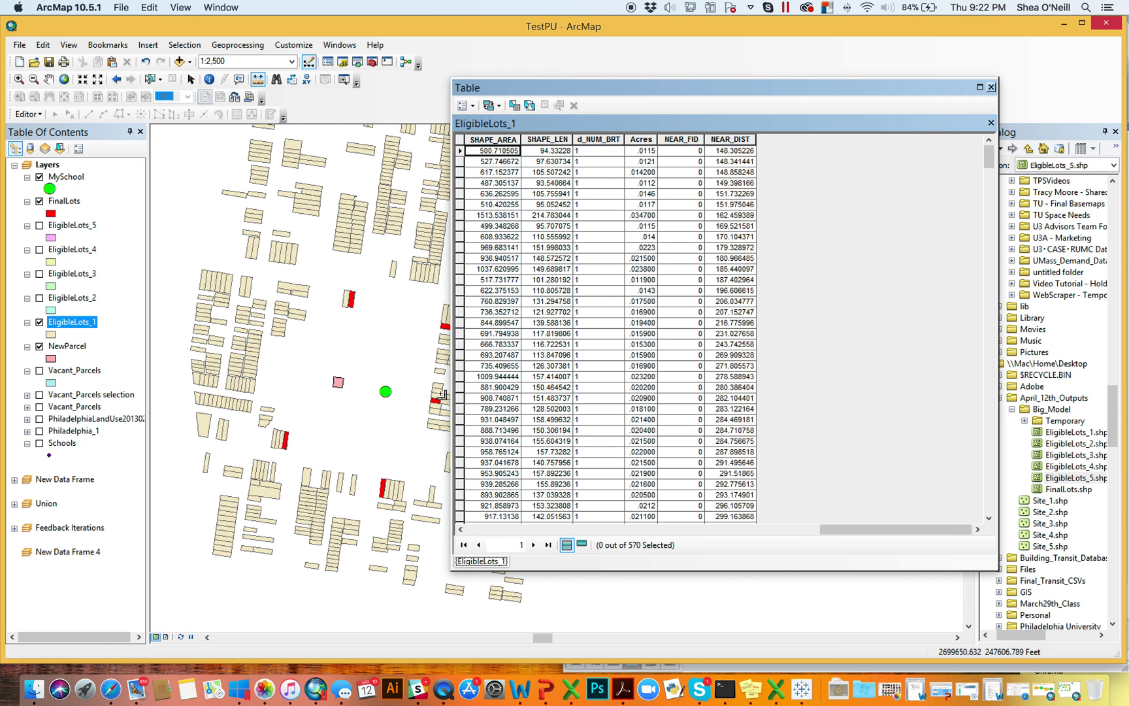
{"action": "left_click", "coordinate": [992, 87]}
Show EligibleLots_2 in place of EligibleLots_1 and open its attribute table sorted in ascending order by NEAR_DIST
{"action": "left_click", "coordinate": [40, 323]}
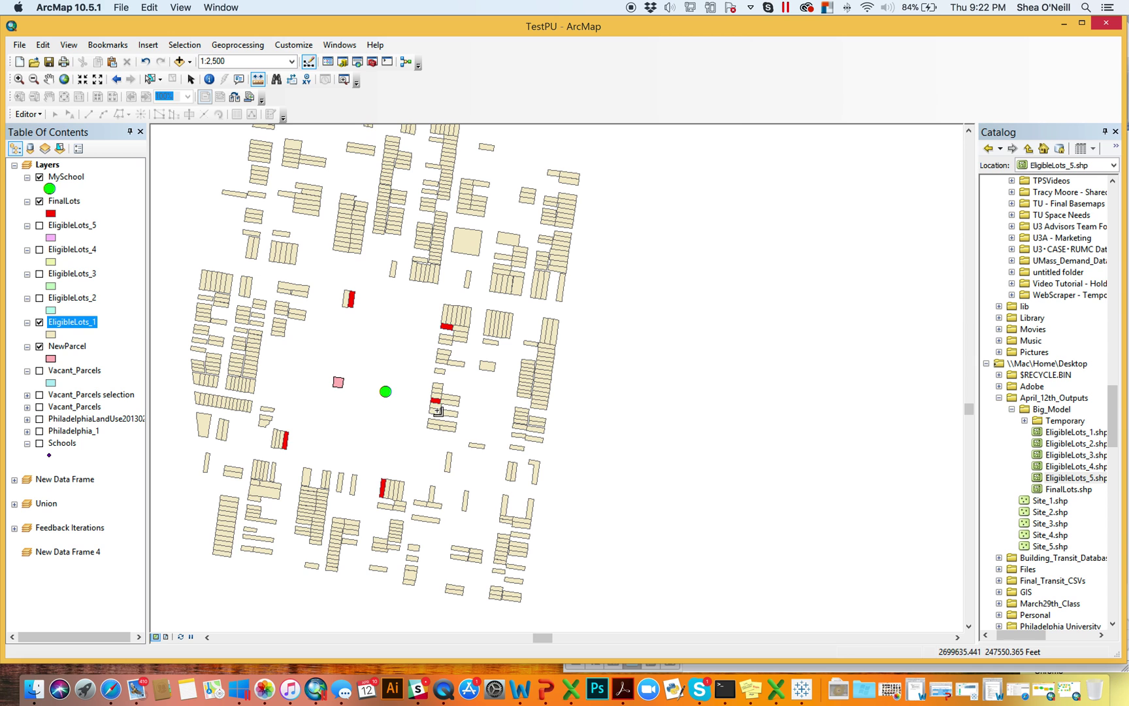
{"action": "left_click", "coordinate": [39, 323]}
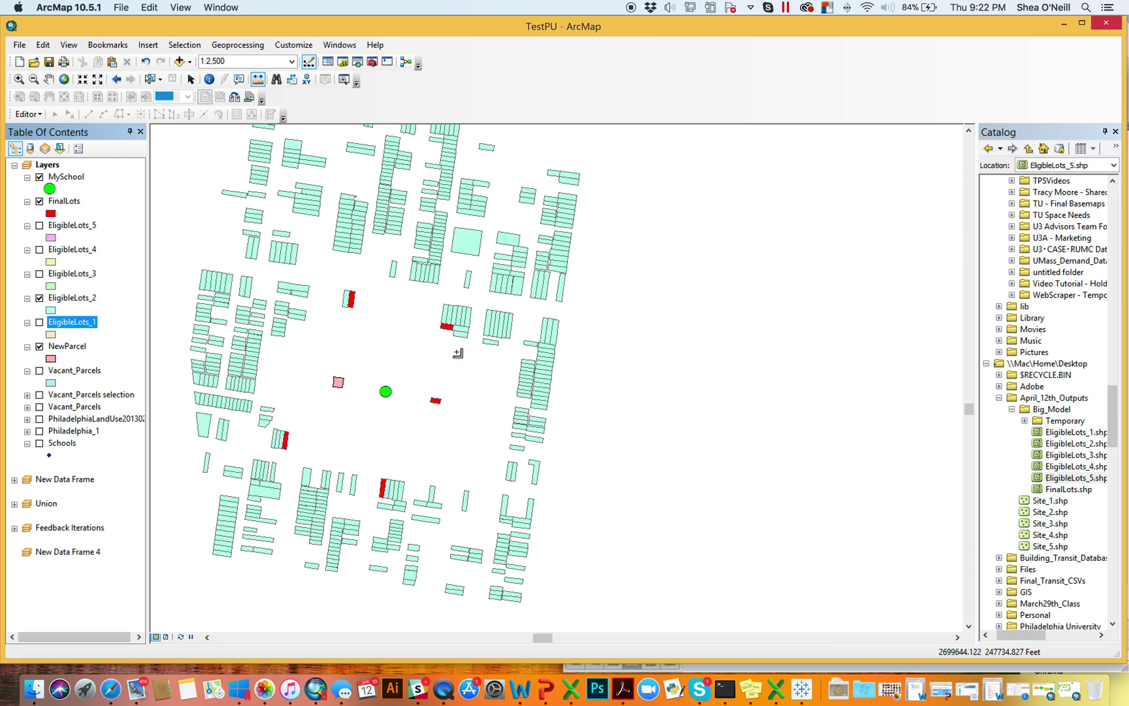
{"action": "right_click", "coordinate": [77, 300]}
{"action": "left_click", "coordinate": [121, 328]}
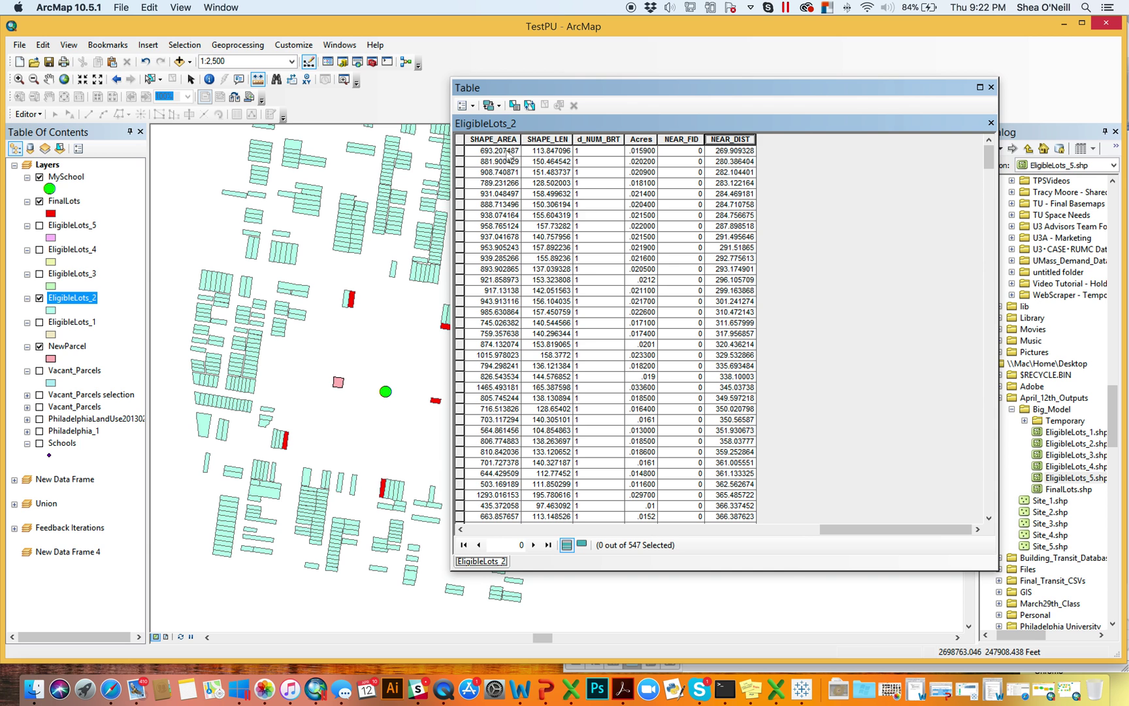
Locate the first EligibleLots_2 record's parcel on the map with the table moved aside, clearing the selection and closing the table when finished
{"action": "left_click", "coordinate": [462, 152]}
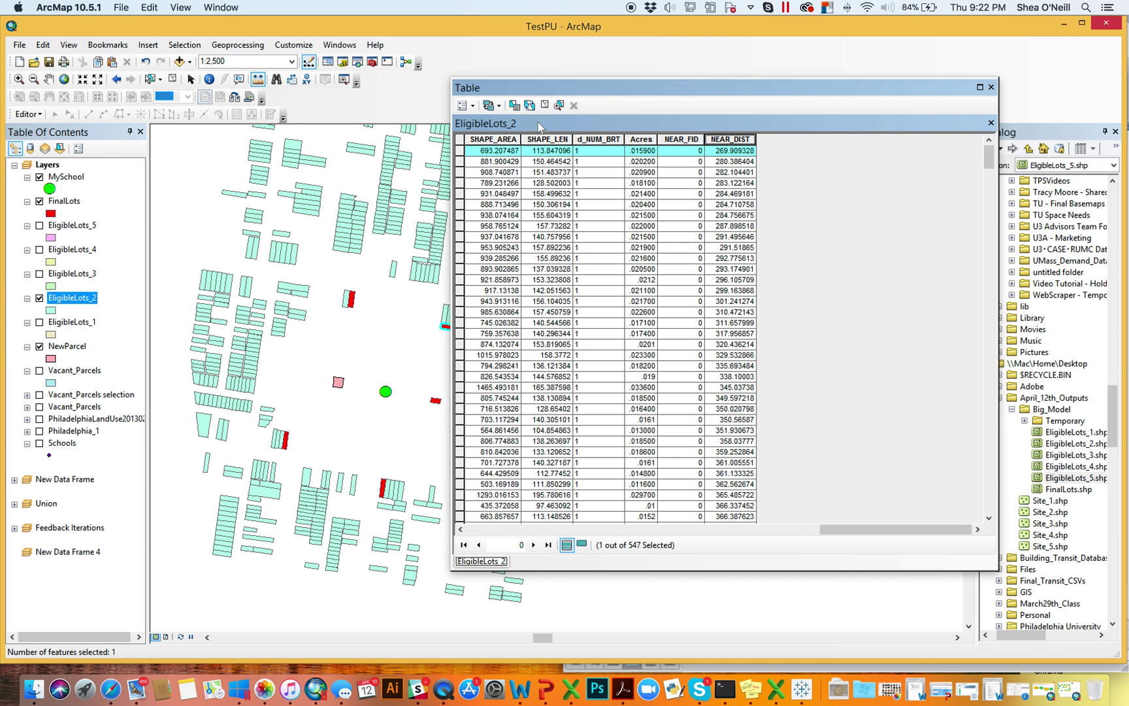
{"action": "left_click_drag", "start_coordinate": [548, 98], "coordinate": [692, 103]}
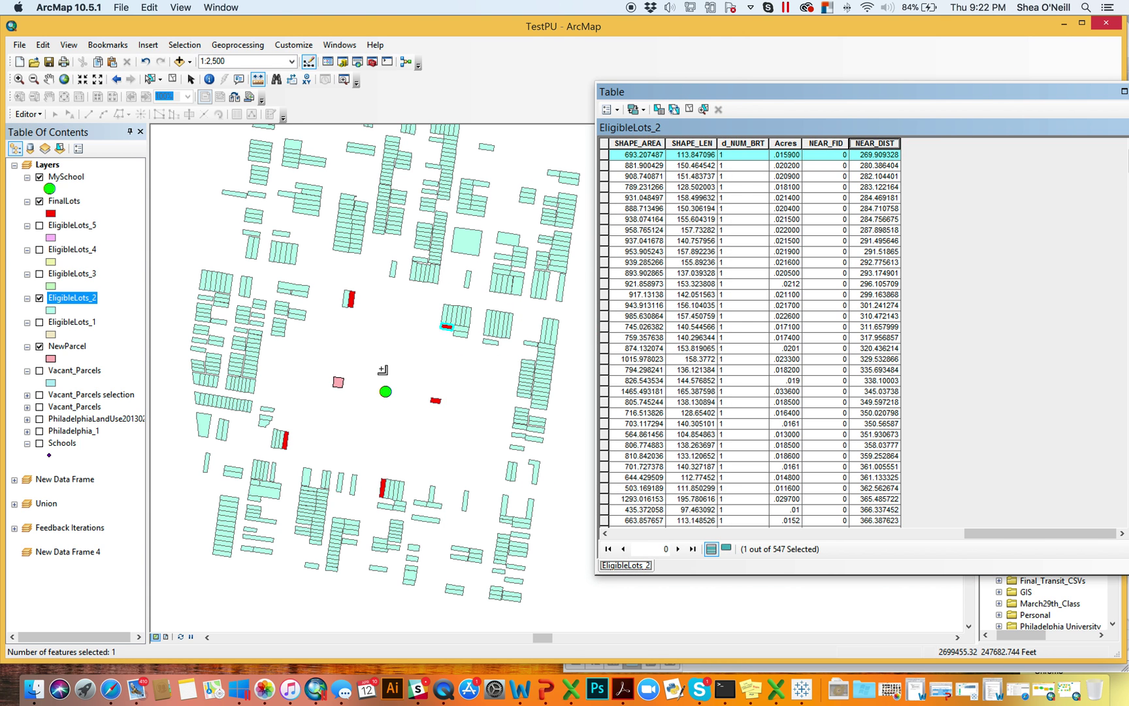
{"action": "left_click", "coordinate": [687, 109]}
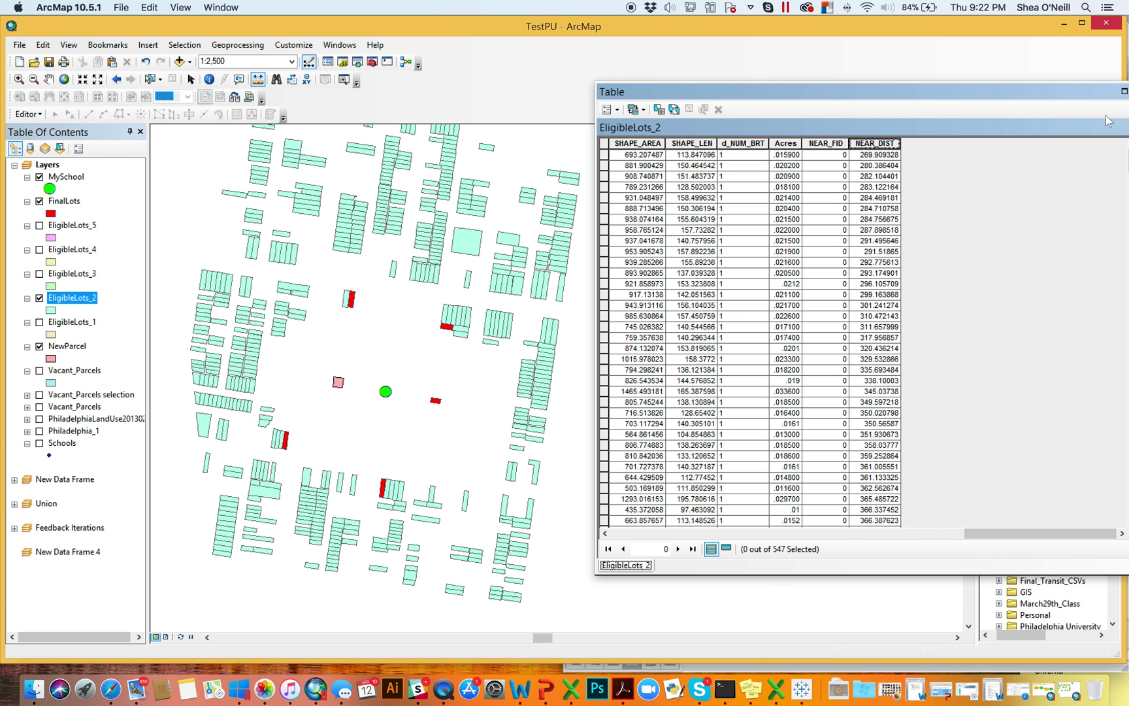
{"action": "left_click_drag", "start_coordinate": [1082, 97], "coordinate": [978, 95]}
{"action": "left_click", "coordinate": [975, 90]}
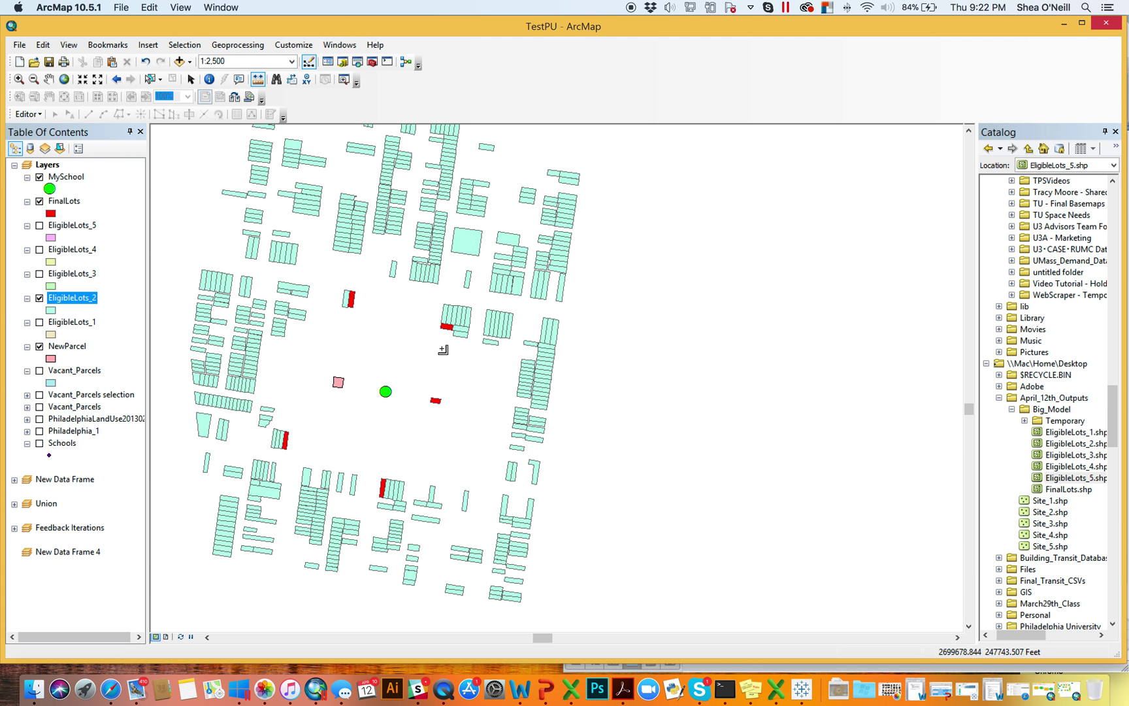
Show EligibleLots_3 in place of EligibleLots_2 and open its attribute table sorted in ascending order by NEAR_DIST
{"action": "left_click", "coordinate": [39, 298]}
{"action": "left_click", "coordinate": [39, 274]}
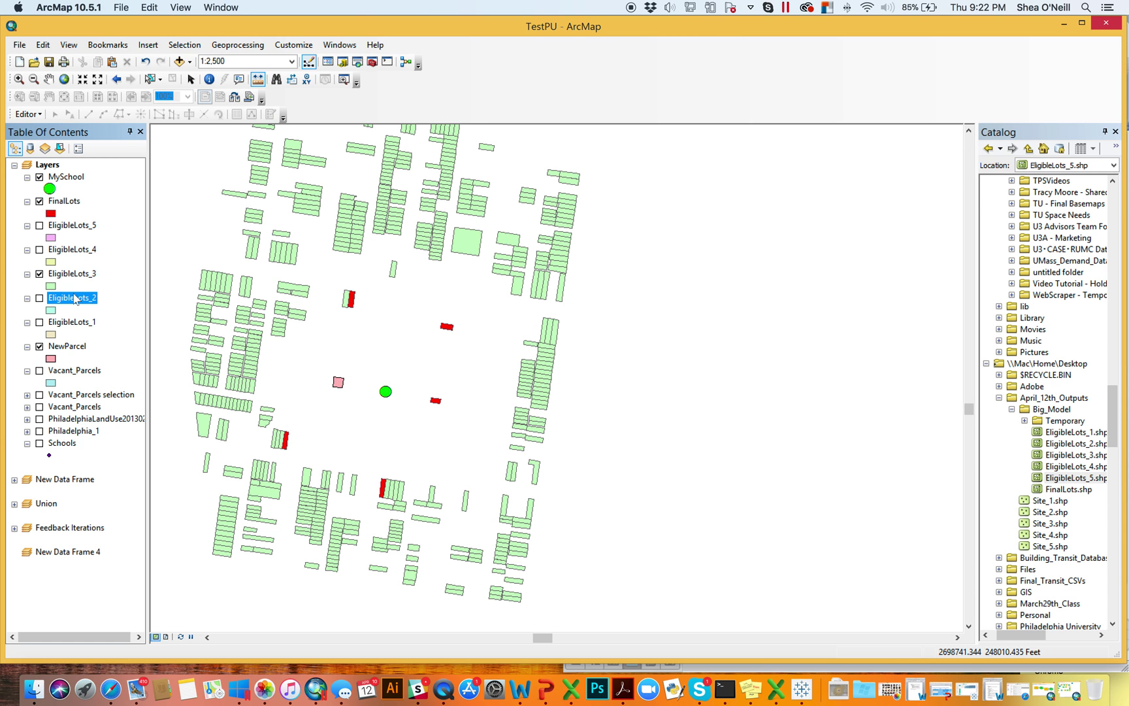
{"action": "right_click", "coordinate": [84, 275]}
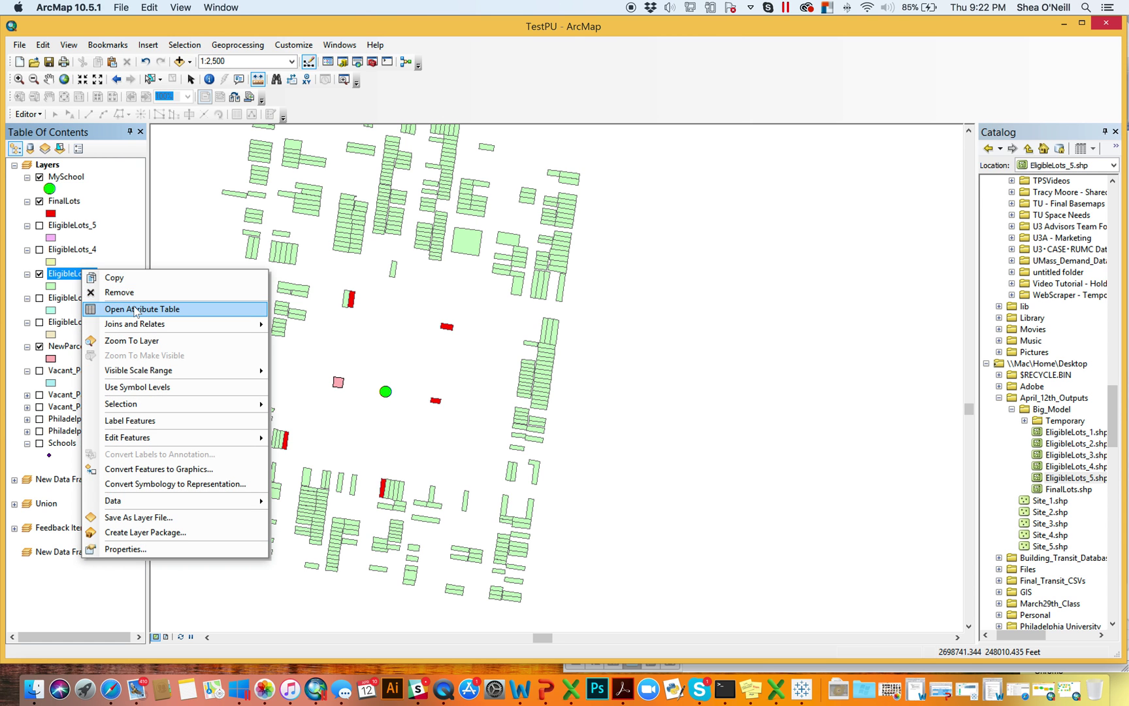
{"action": "left_click", "coordinate": [131, 308]}
{"action": "left_click_drag", "start_coordinate": [631, 531], "coordinate": [935, 531]}
{"action": "right_click", "coordinate": [788, 139]}
{"action": "left_click", "coordinate": [803, 149]}
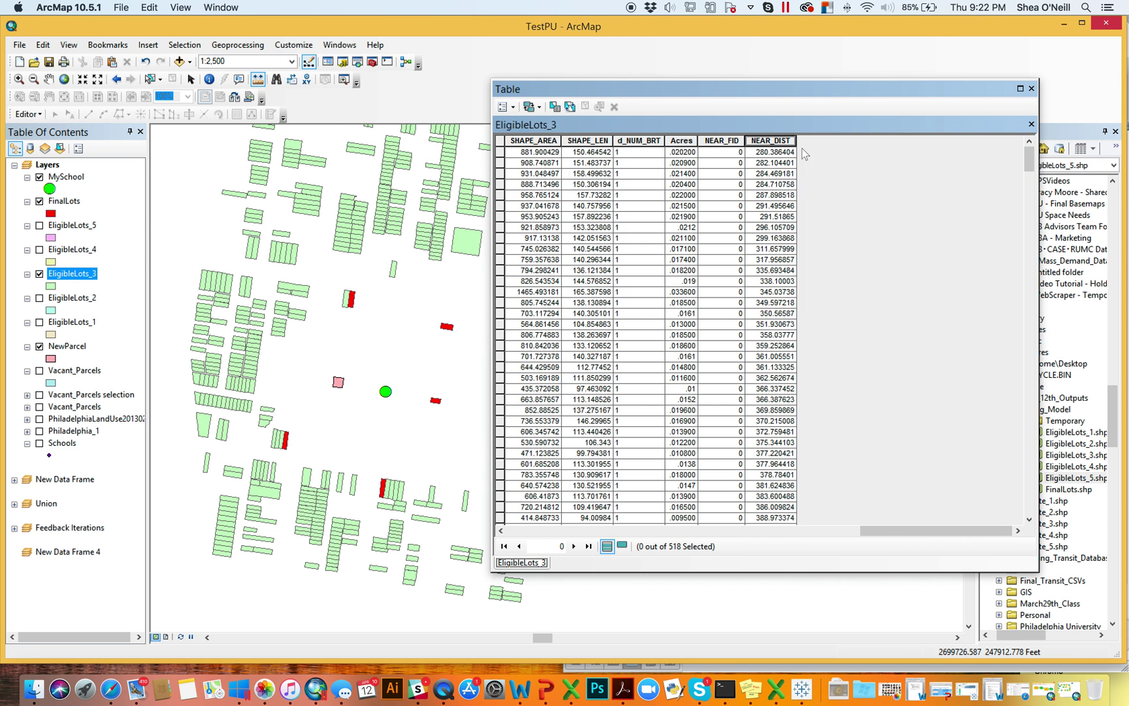
Select the first EligibleLots_3 record to locate its parcel on the map, clearing the selection and closing the table when finished
{"action": "left_click", "coordinate": [500, 153]}
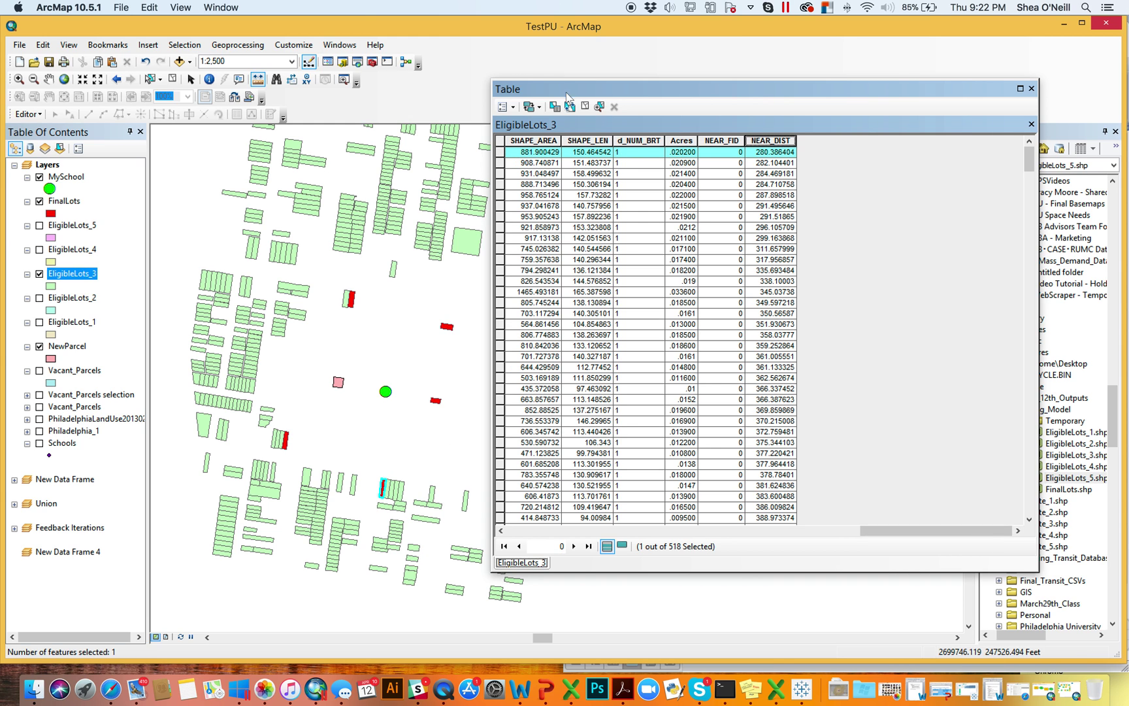
{"action": "left_click", "coordinate": [585, 105]}
{"action": "left_click", "coordinate": [1032, 88]}
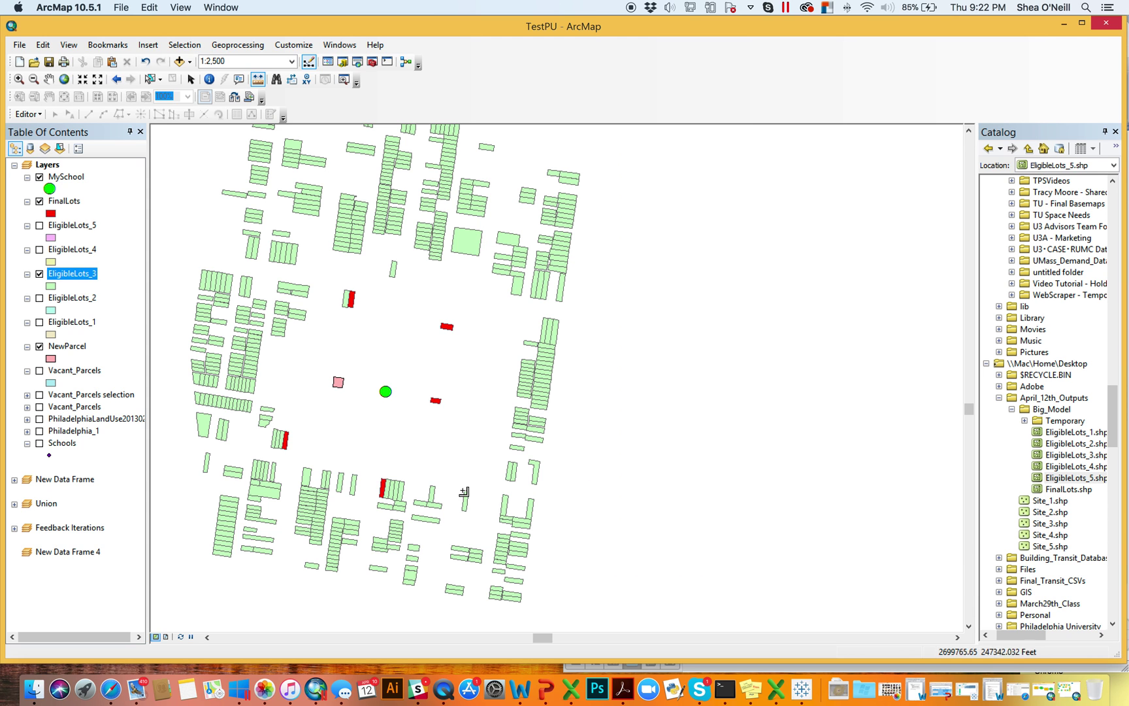
Replace EligibleLots_3 on the map with EligibleLots_4 and then EligibleLots_5 to compare each iteration's remaining parcels with FinalLots
{"action": "left_click", "coordinate": [39, 274]}
{"action": "left_click", "coordinate": [39, 250]}
{"action": "left_click", "coordinate": [39, 250]}
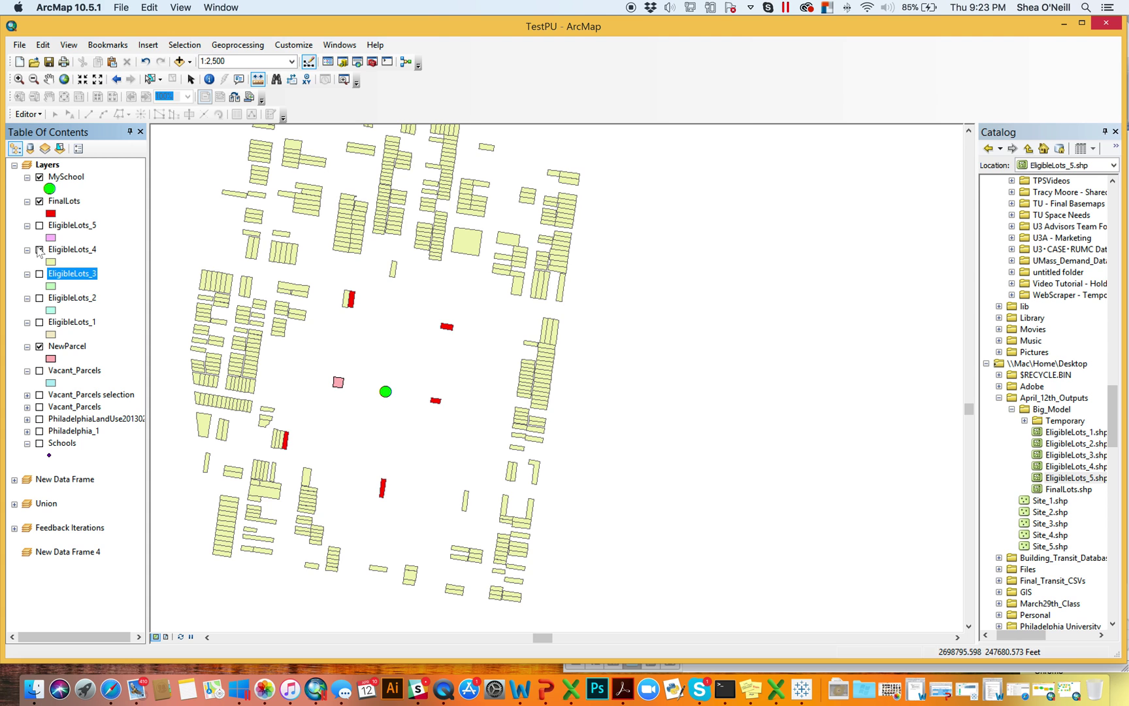
{"action": "left_click", "coordinate": [39, 225]}
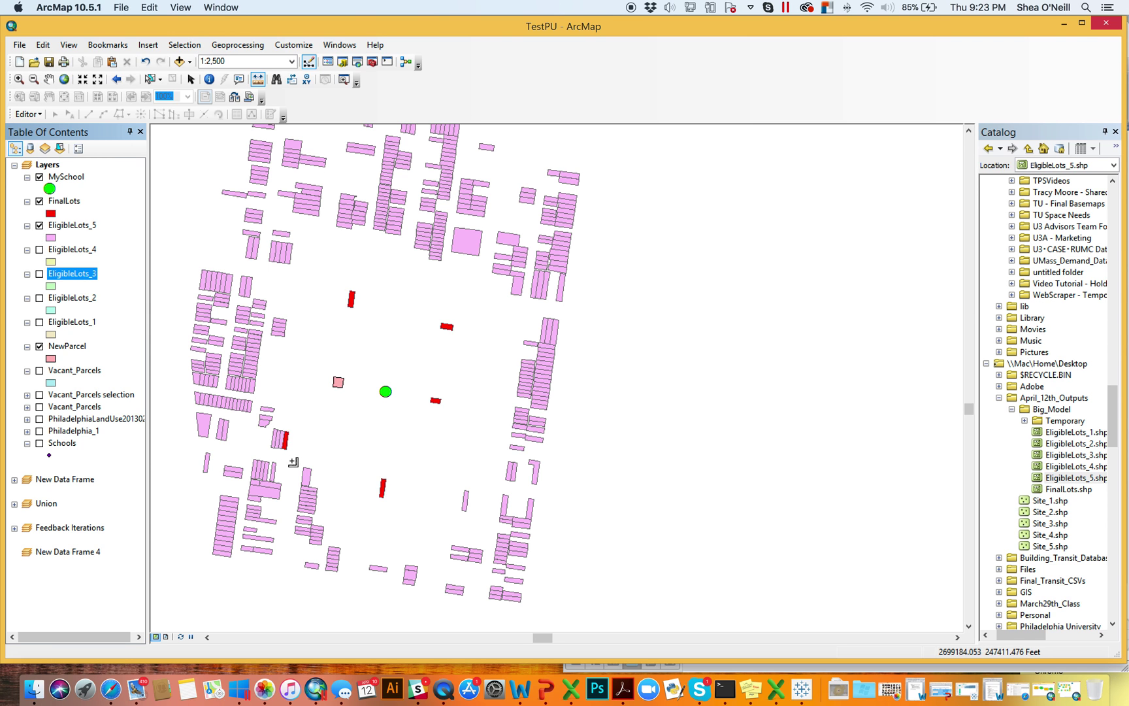
Turn off EligibleLots_5 and collapse the legends of the EligibleLots_5 and EligibleLots_4 layers
{"action": "left_click", "coordinate": [39, 225]}
{"action": "left_click", "coordinate": [27, 225]}
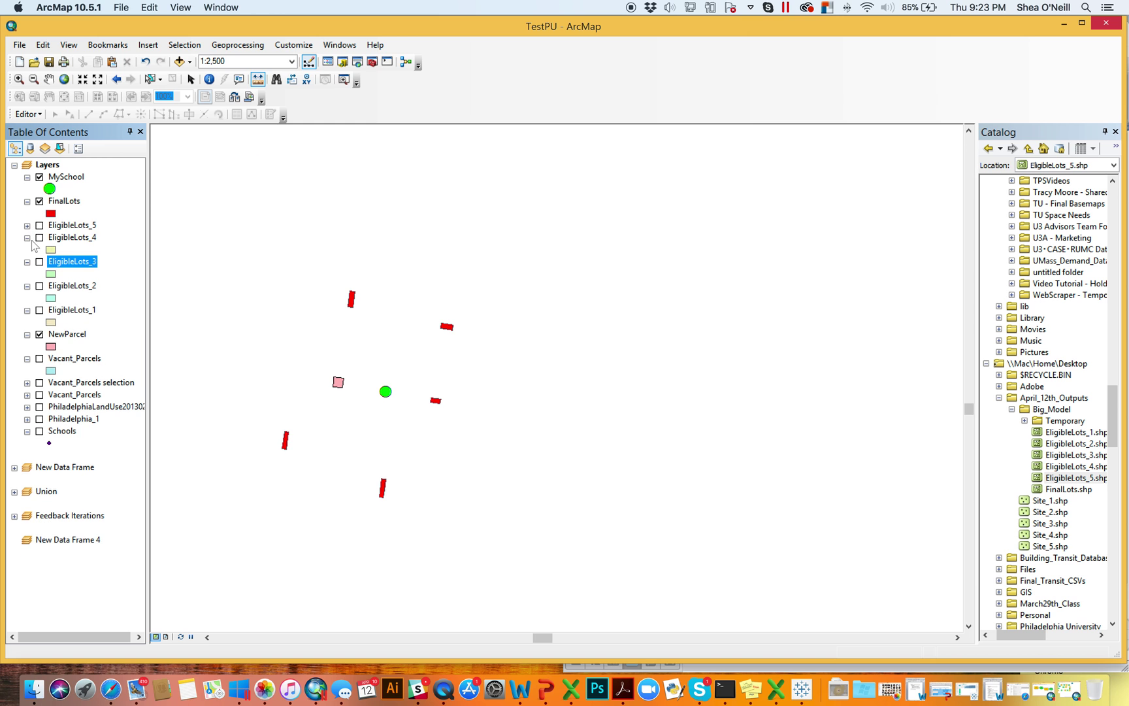
{"action": "left_click", "coordinate": [27, 237]}
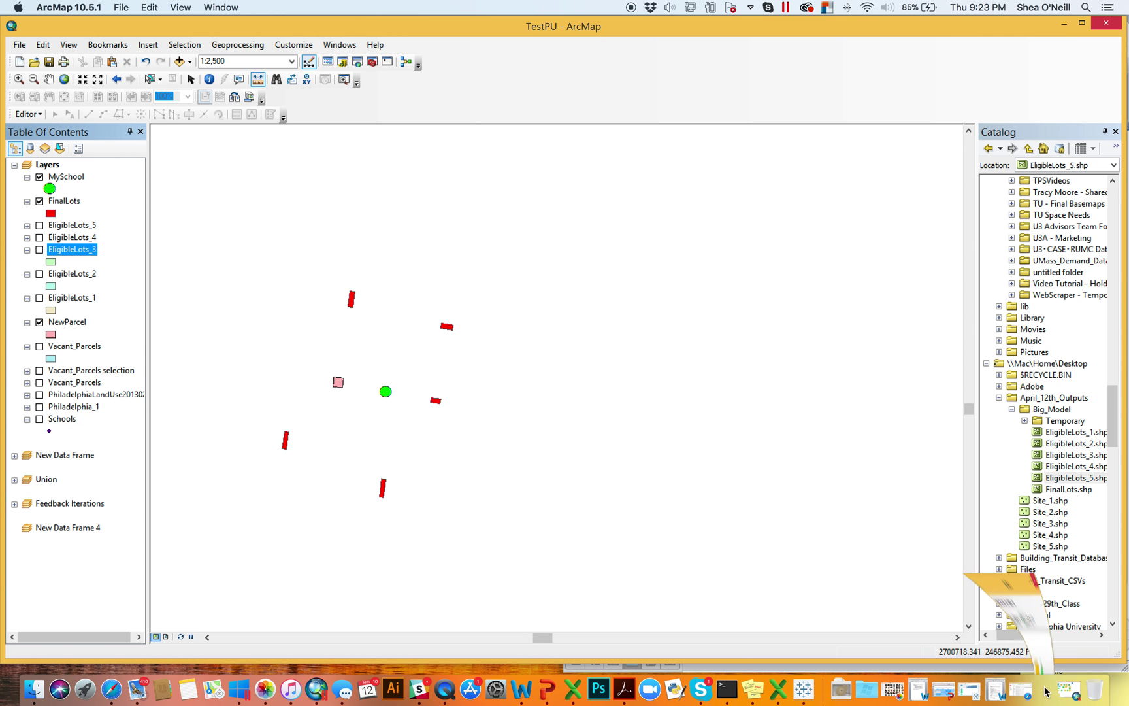
Restore the MainModel and SubModel windows, place SubModel lower so both diagrams can be viewed, and bring MainModel to the front
{"action": "left_click", "coordinate": [1044, 690]}
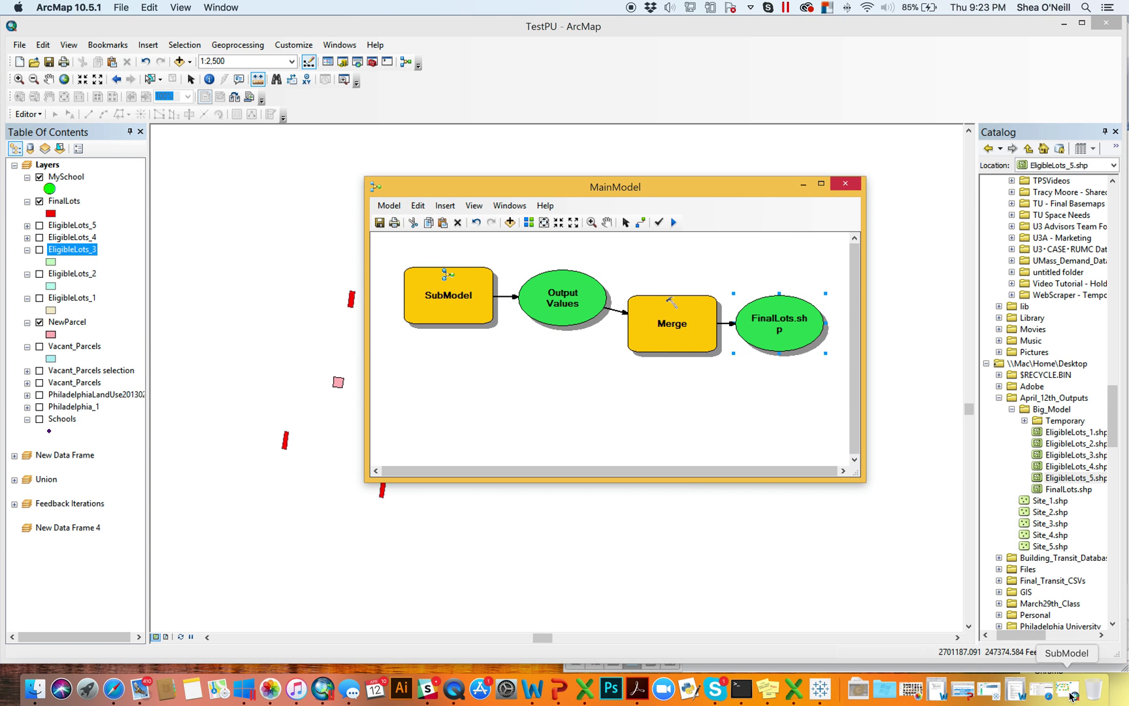
{"action": "left_click", "coordinate": [1067, 689]}
{"action": "left_click_drag", "start_coordinate": [511, 38], "coordinate": [864, 33]}
{"action": "scroll", "coordinate": [644, 273], "scroll_direction": "left", "scroll_amount": 10}
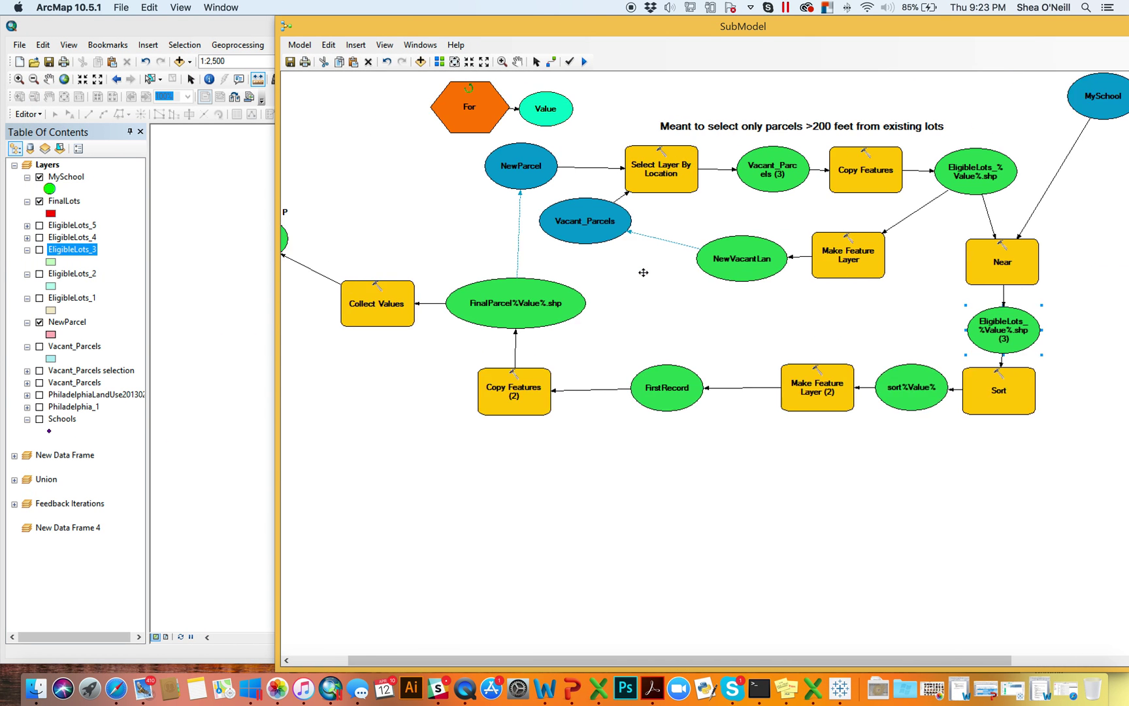
{"action": "left_click_drag", "start_coordinate": [840, 34], "coordinate": [716, 404]}
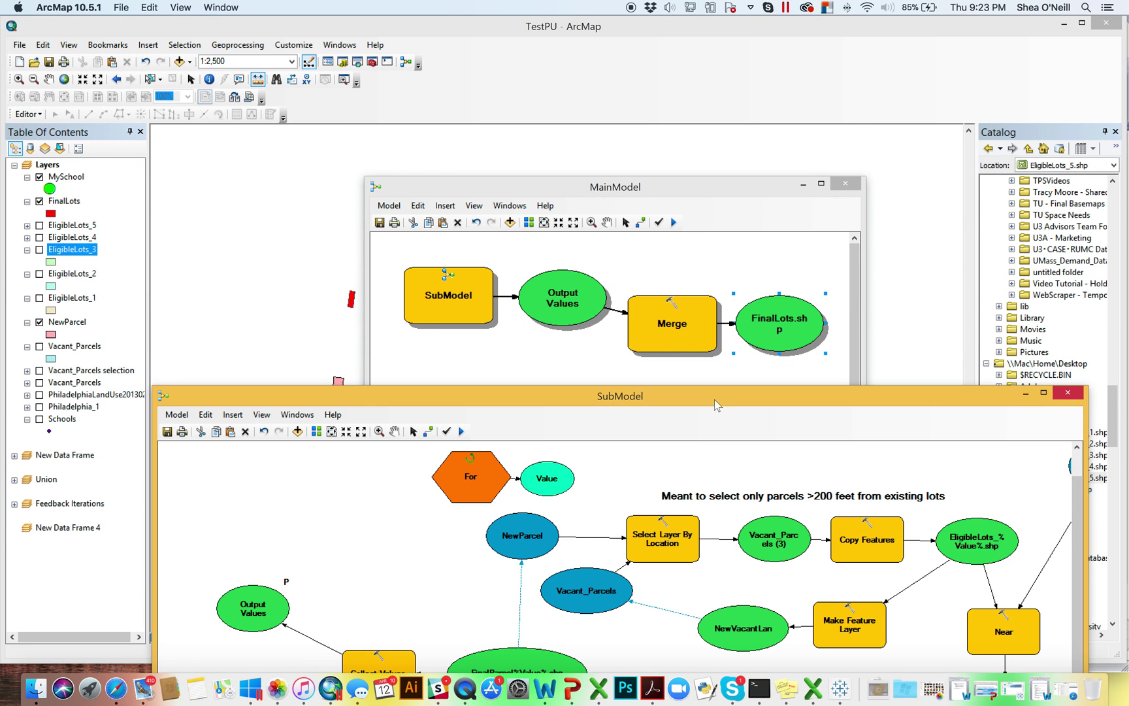
{"action": "left_click", "coordinate": [575, 283]}
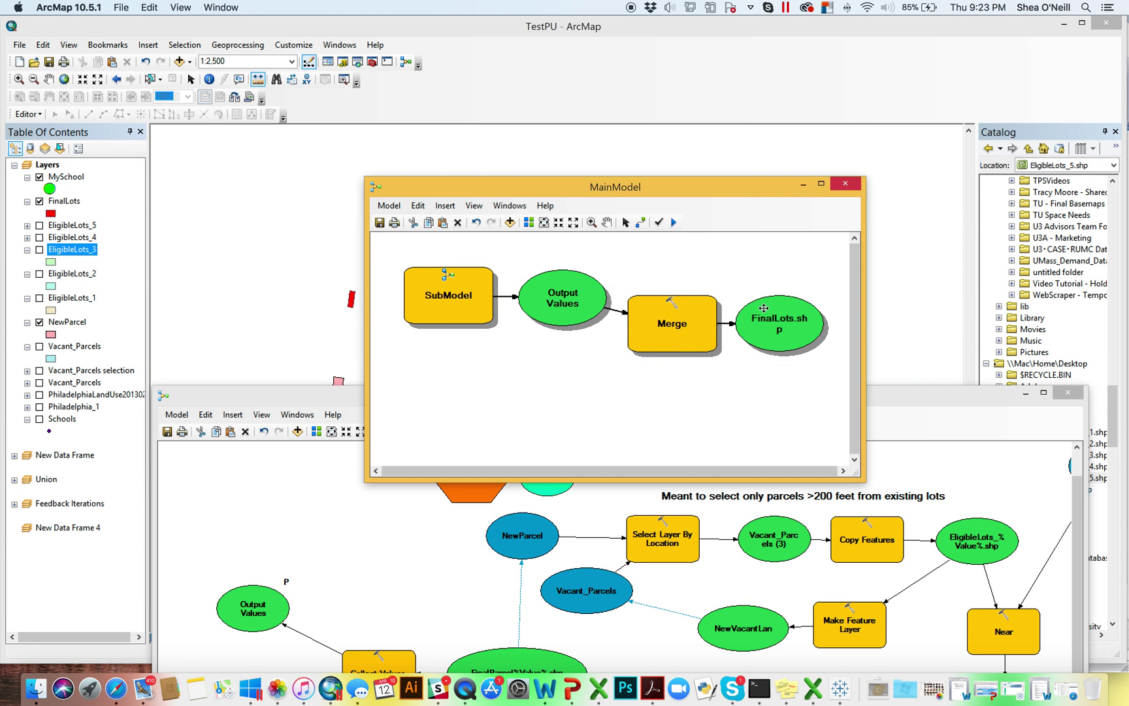